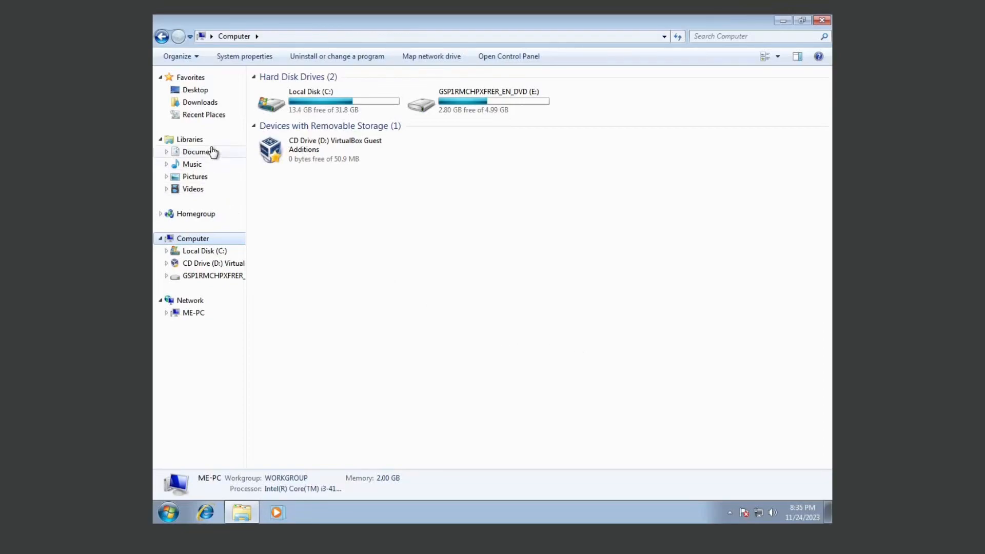
Step: Look through Downloads and the Documents, Music, Pictures and Videos libraries for personal files to back up
left_click(211, 103)
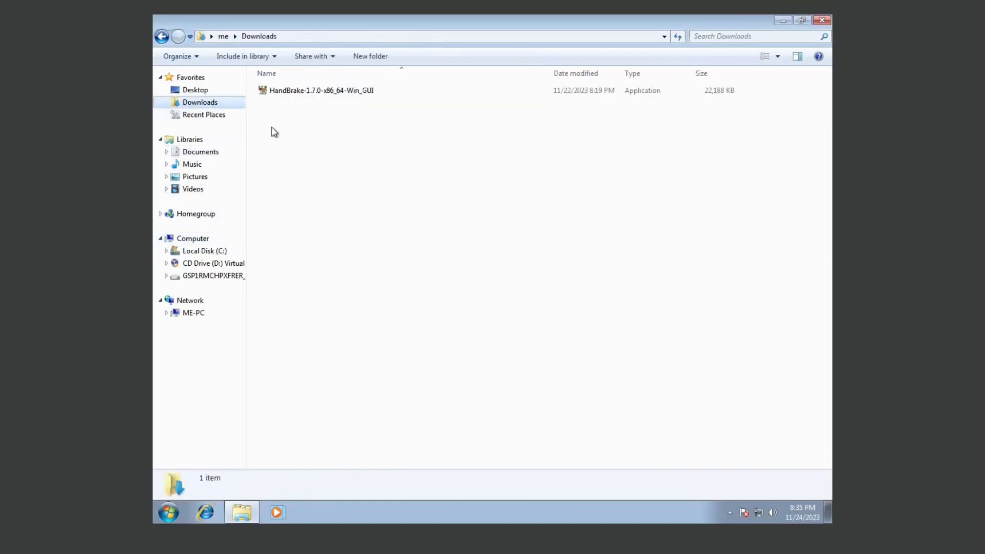
left_click(205, 152)
left_click(205, 189)
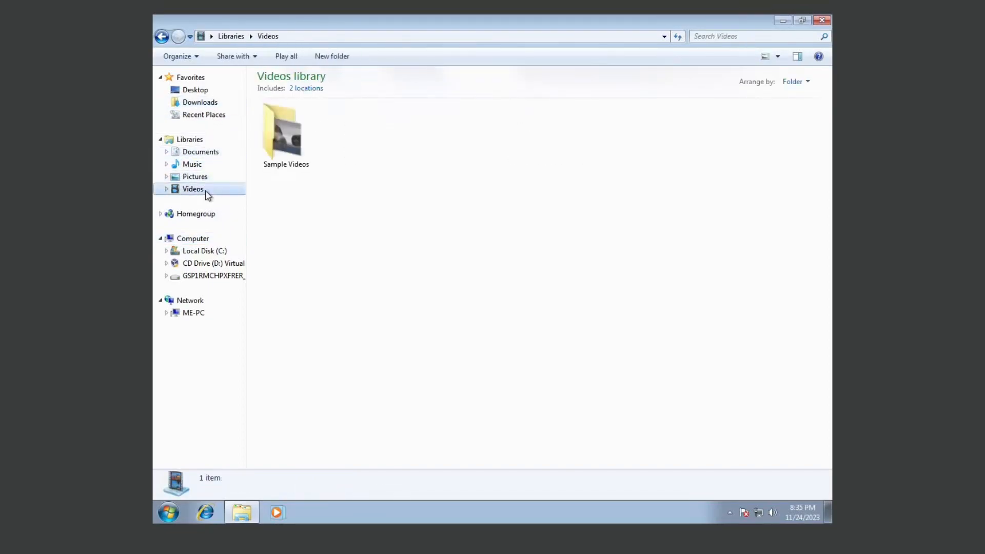
left_click(212, 153)
left_click(207, 106)
left_click(288, 90)
left_click(239, 155)
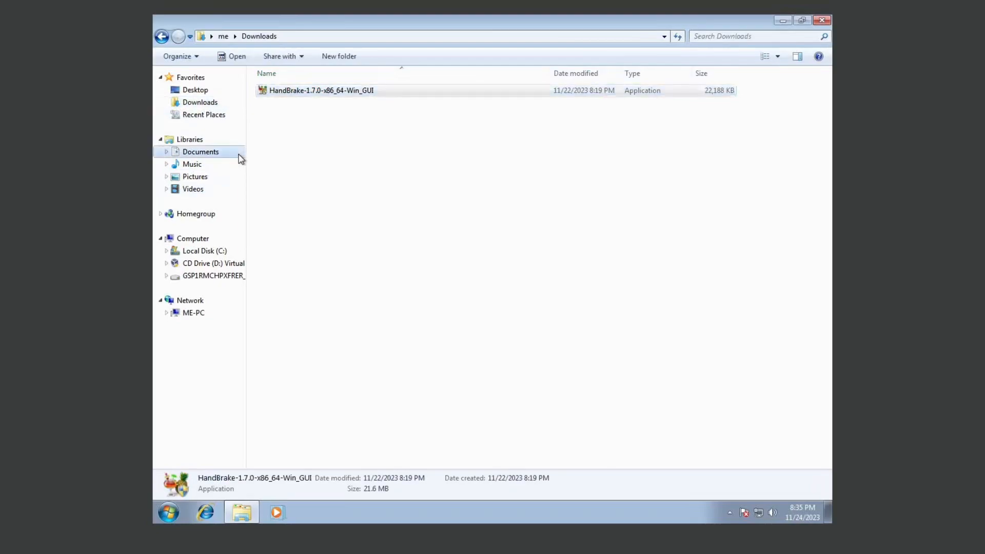
left_click(196, 165)
left_click(201, 177)
key("ctrl+v")
left_click(195, 189)
key("ctrl+v")
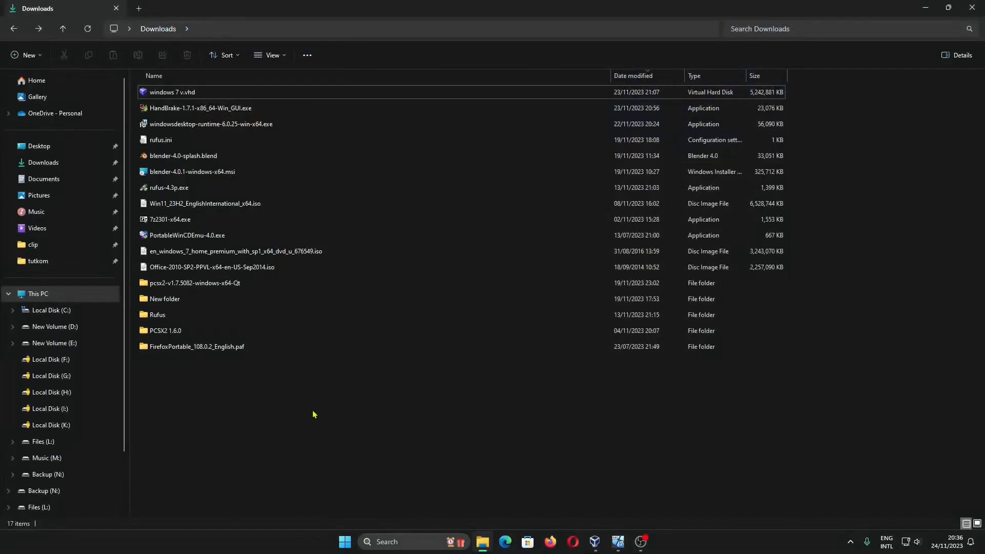
Step: Launch rufus-4.3p.exe from Downloads, allow it to make changes, and check its list of devices
left_click(198, 193)
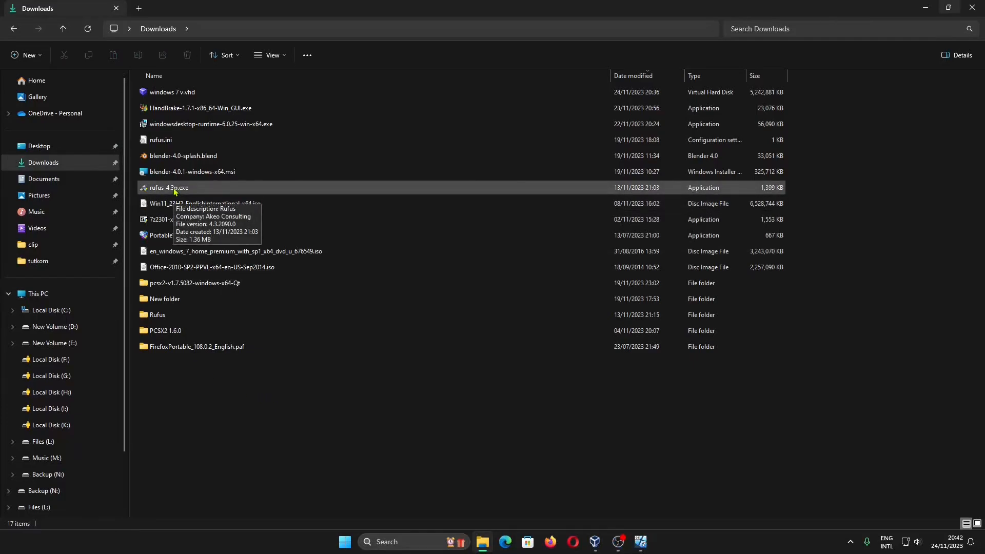
double_click(174, 189)
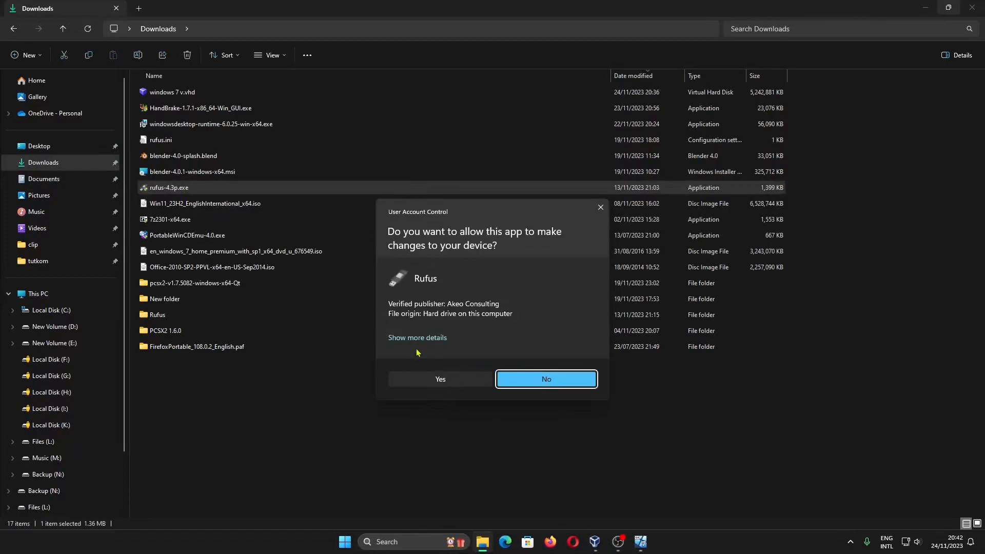
left_click(424, 379)
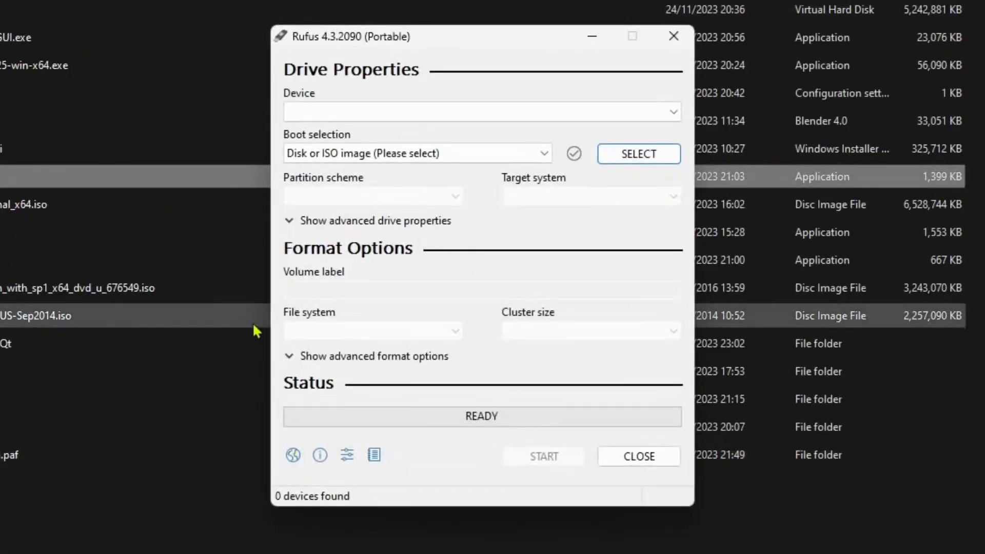
left_click(385, 110)
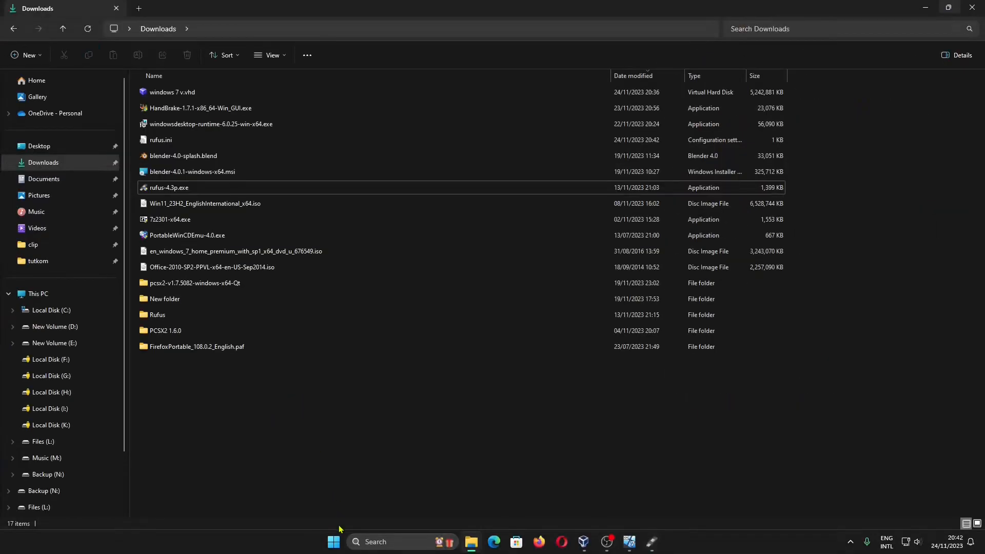
Step: Open Disk Management and attach the virtual hard disk "windows 7 v.vhd" from the Downloads folder
right_click(336, 535)
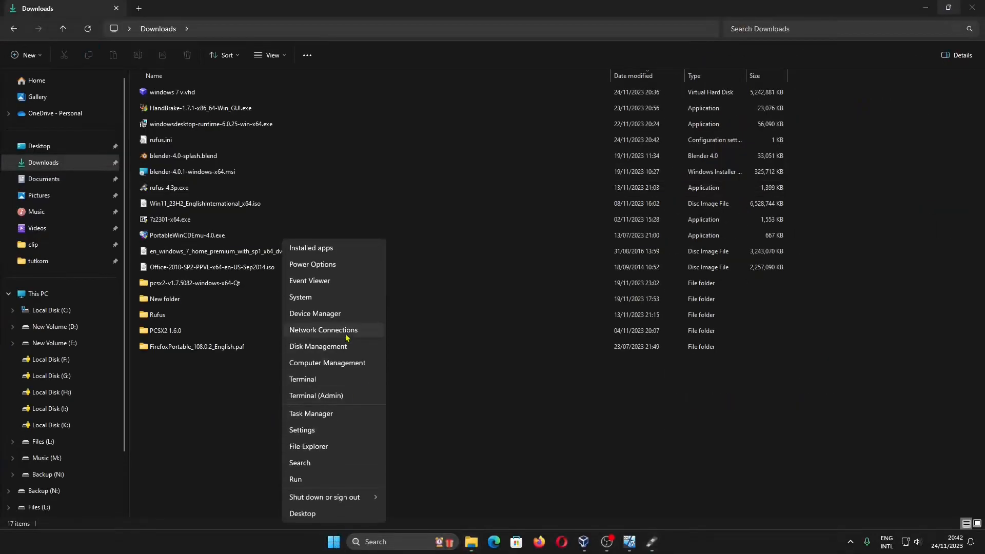
left_click(344, 347)
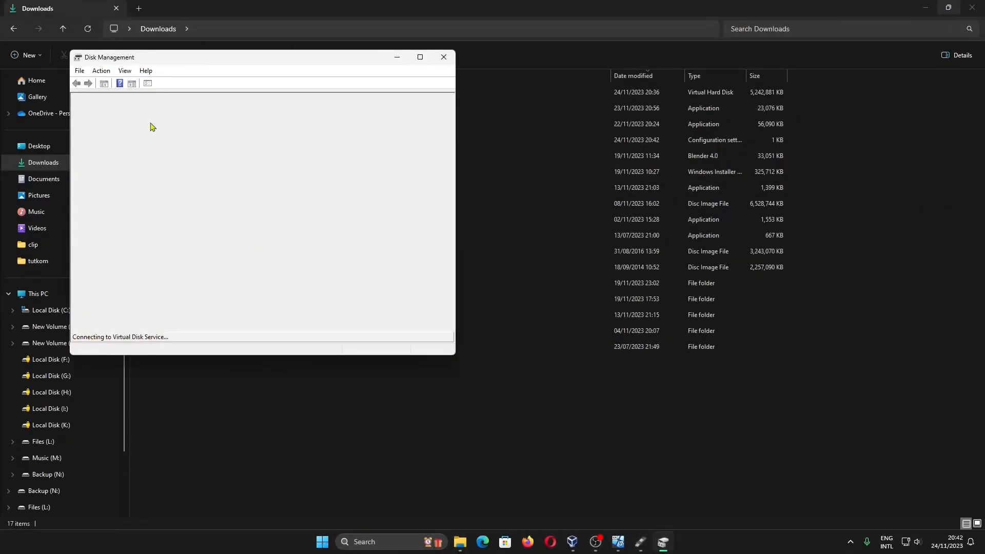
left_click(101, 71)
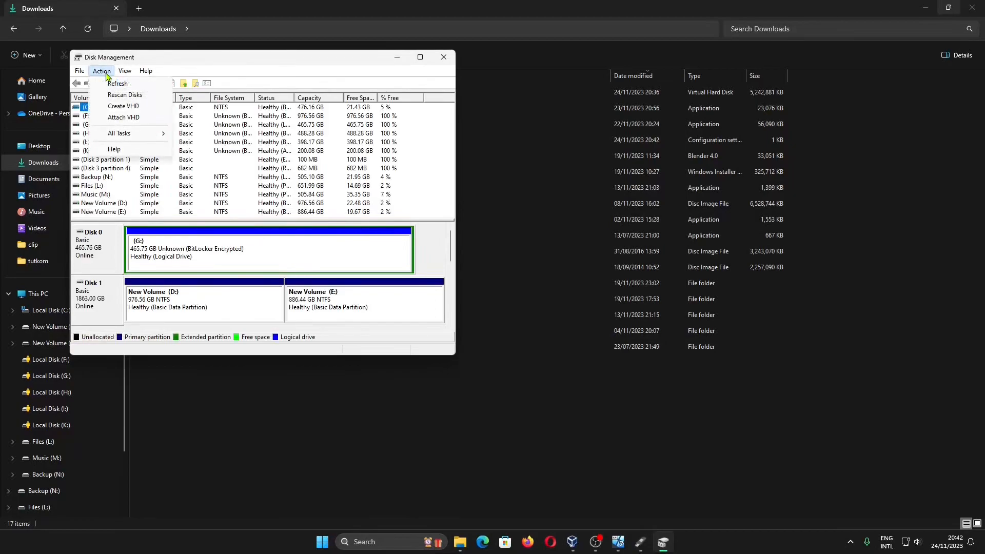
left_click(117, 117)
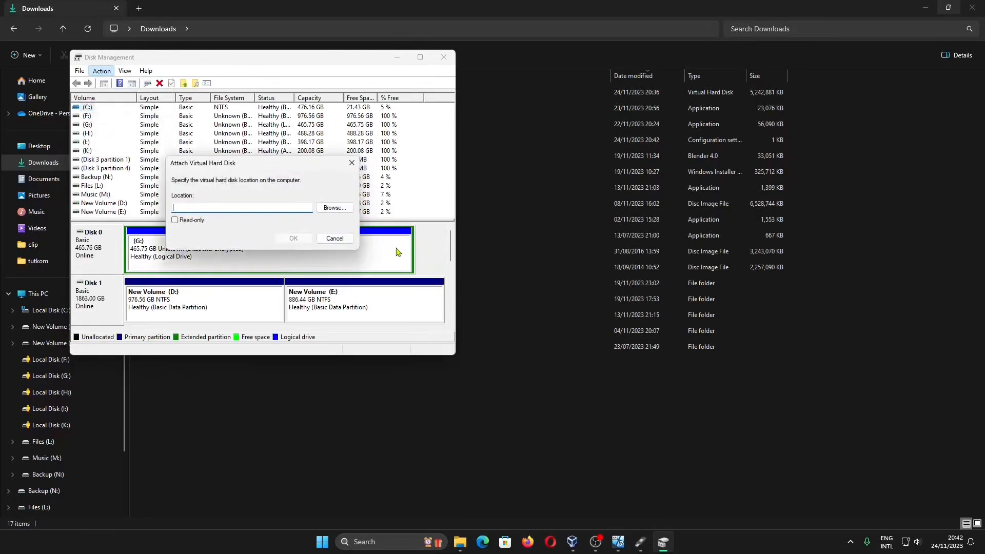
left_click(334, 208)
left_click(309, 266)
left_click(571, 431)
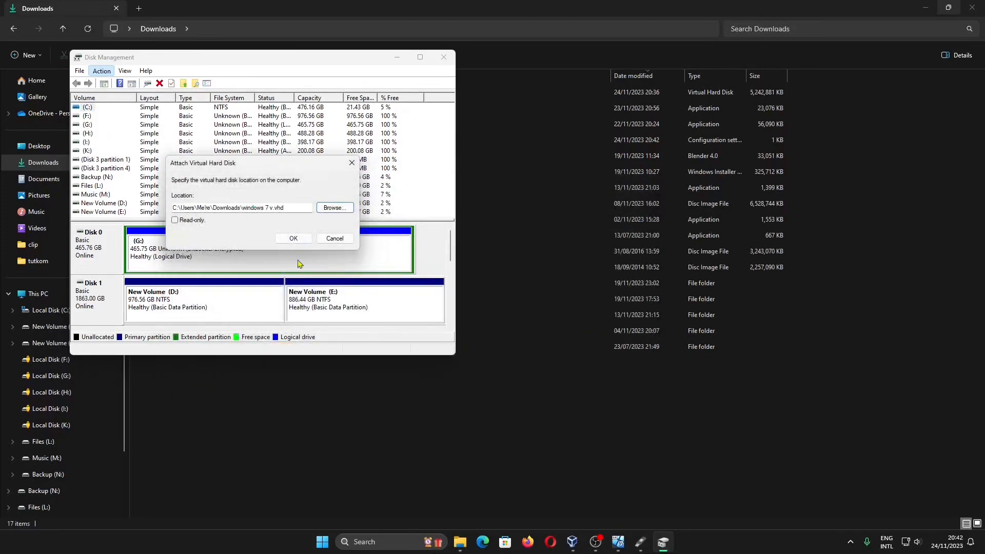
left_click(288, 240)
Step: View the files on the mounted GSP1RMCHPXFRER_EN_DVD (J:) drive and return to the Downloads folder
left_click(505, 452)
left_click(109, 427)
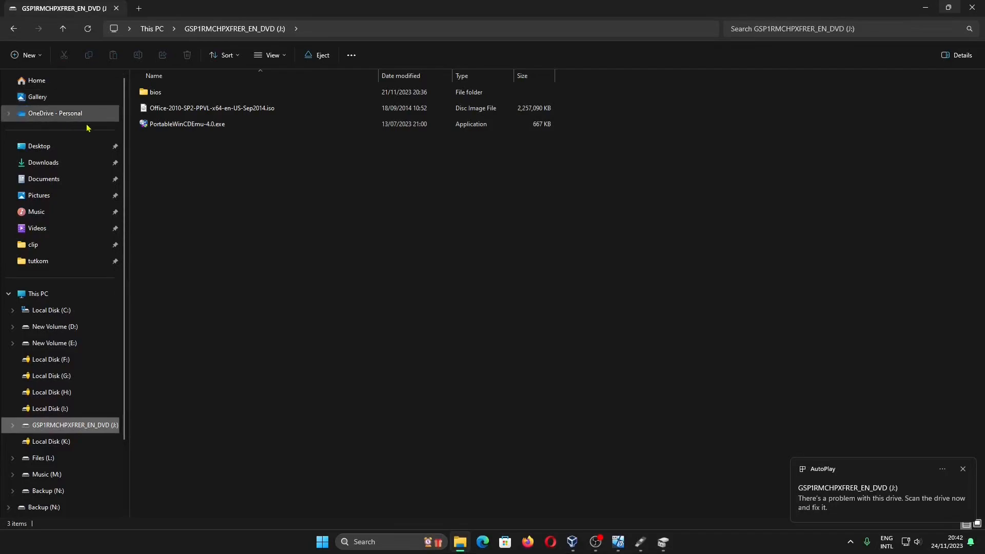
left_click(73, 164)
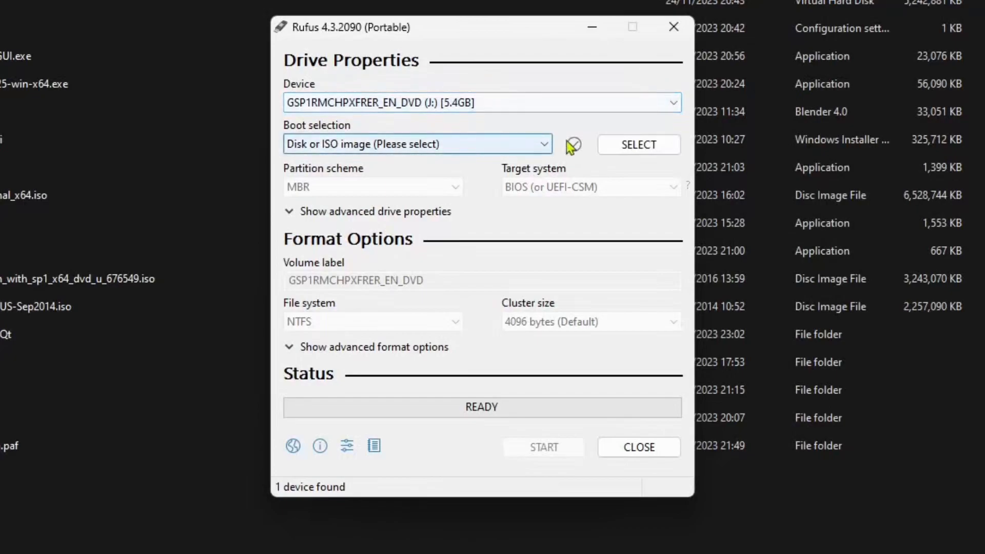
Step: Choose en_windows_7_home_premium_with_sp1_x64_dvd_u_676549.iso as the Rufus boot image and set the partition scheme to MBR
left_click(639, 144)
scroll(568, 257, "down", 5)
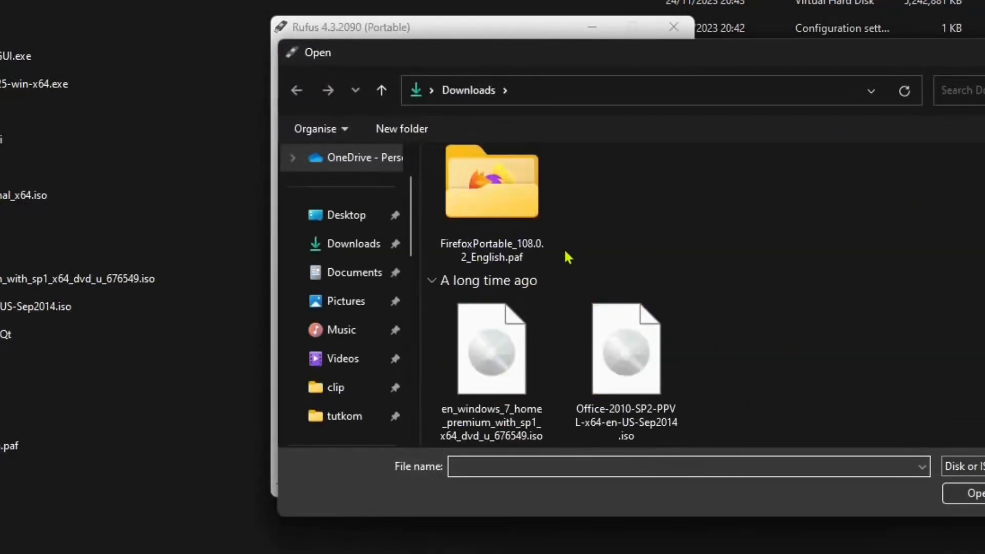
double_click(536, 368)
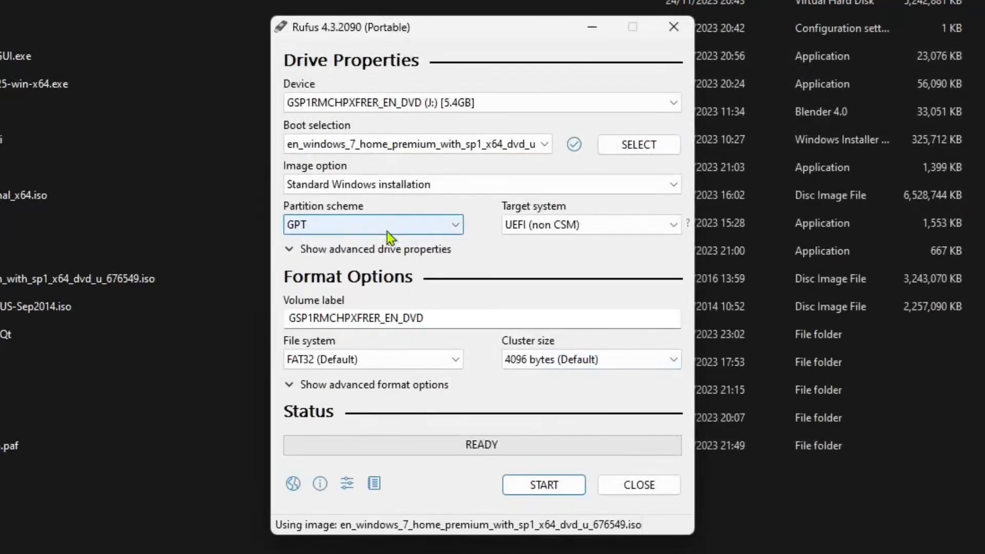
left_click(387, 232)
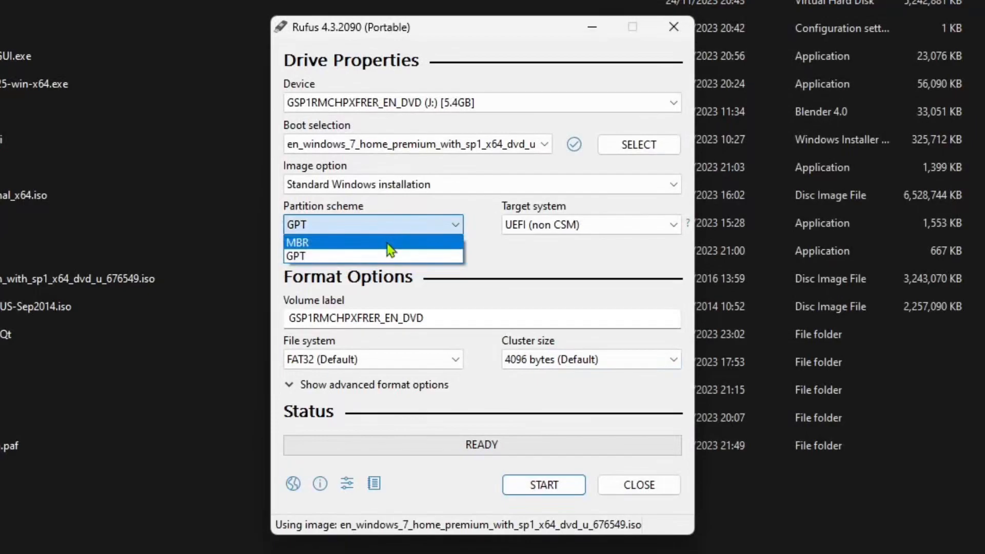
left_click(390, 243)
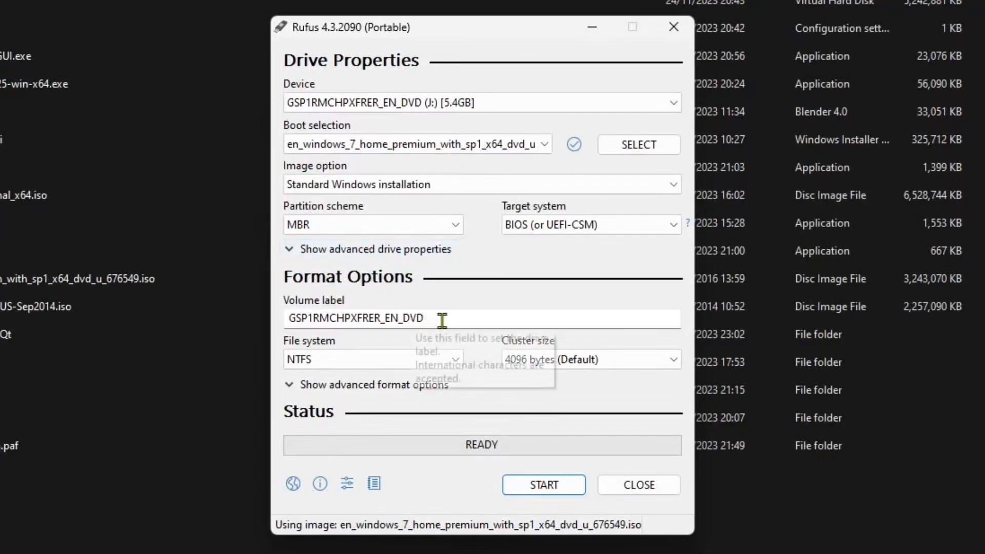
Step: Set the volume label to W7ISO and start writing the image, accepting that the drive's data is destroyed
double_click(423, 318)
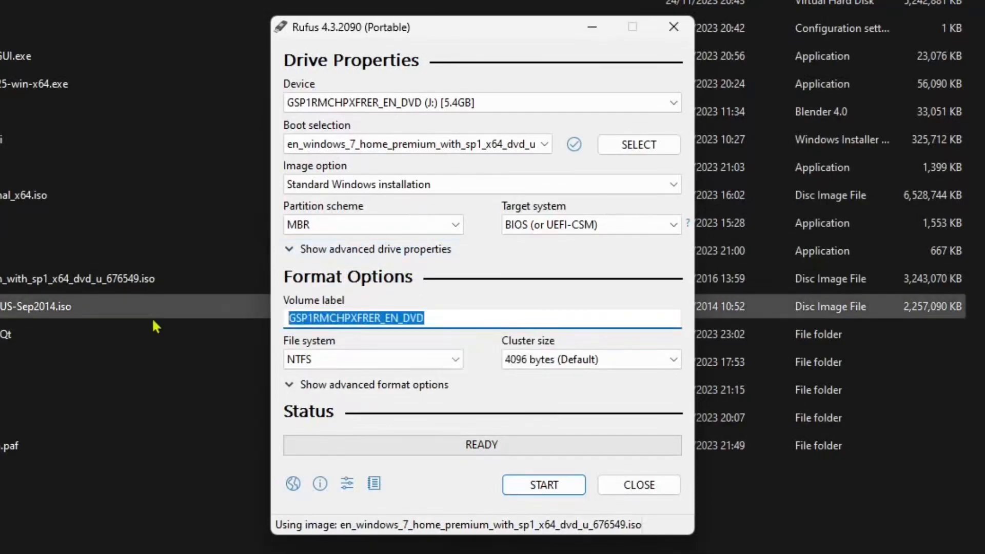
type("W7ISO")
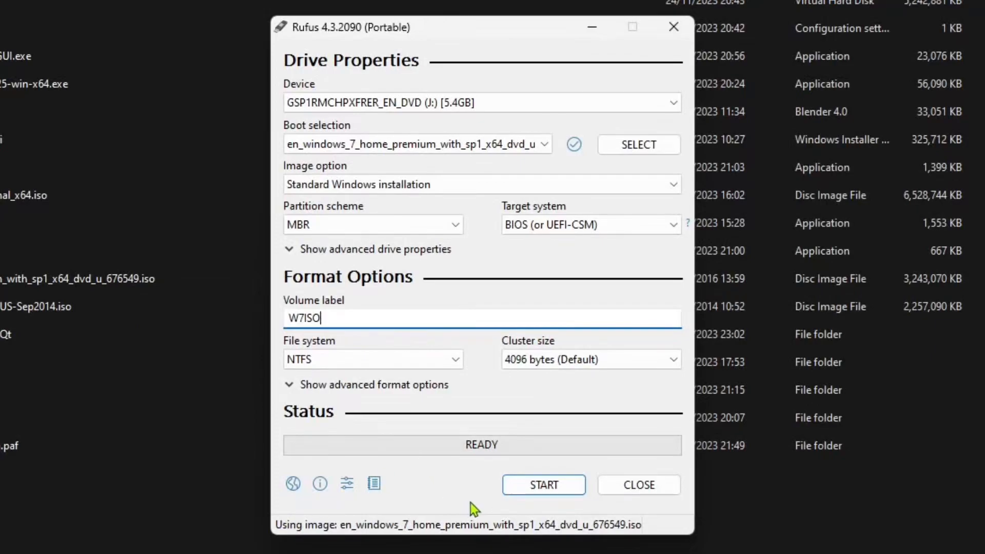
left_click(528, 489)
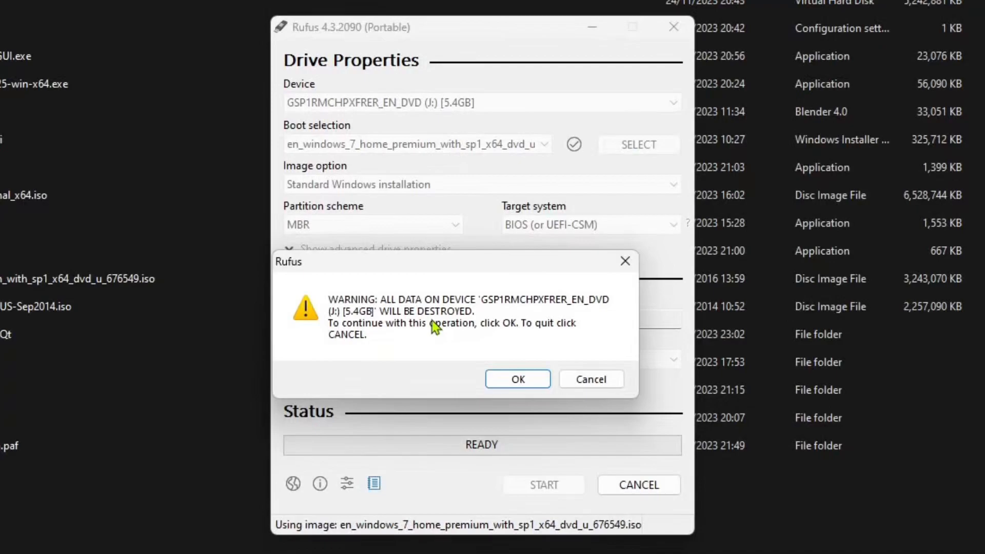
left_click(513, 378)
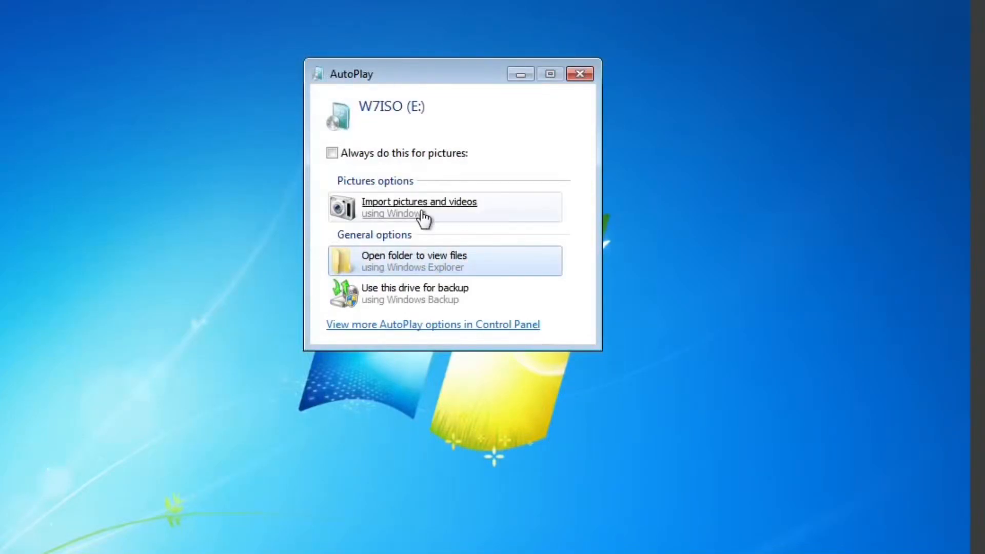
Step: Run setup from the W7ISO (E:) drive in the Windows 7 machine with permission granted, and start the installation
left_click(370, 256)
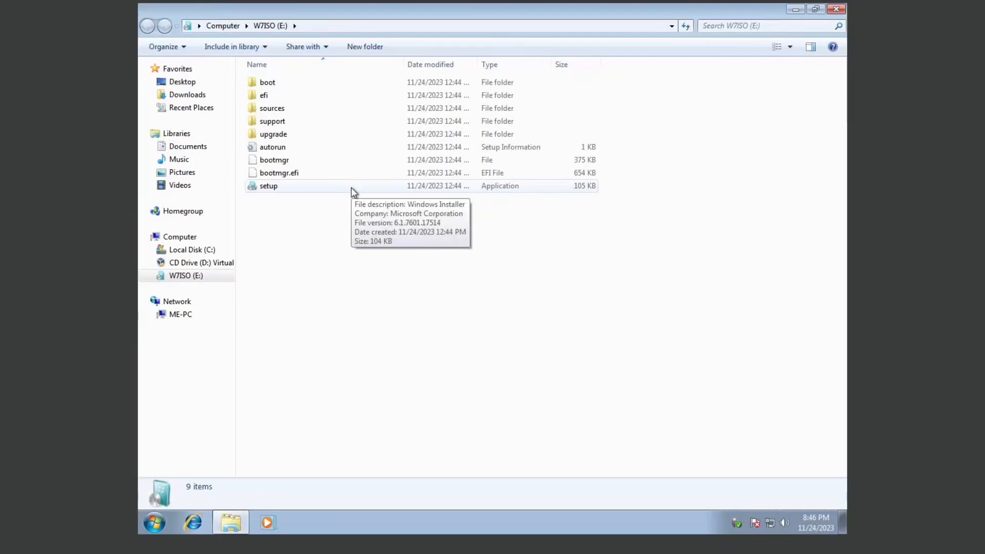
left_click(353, 190)
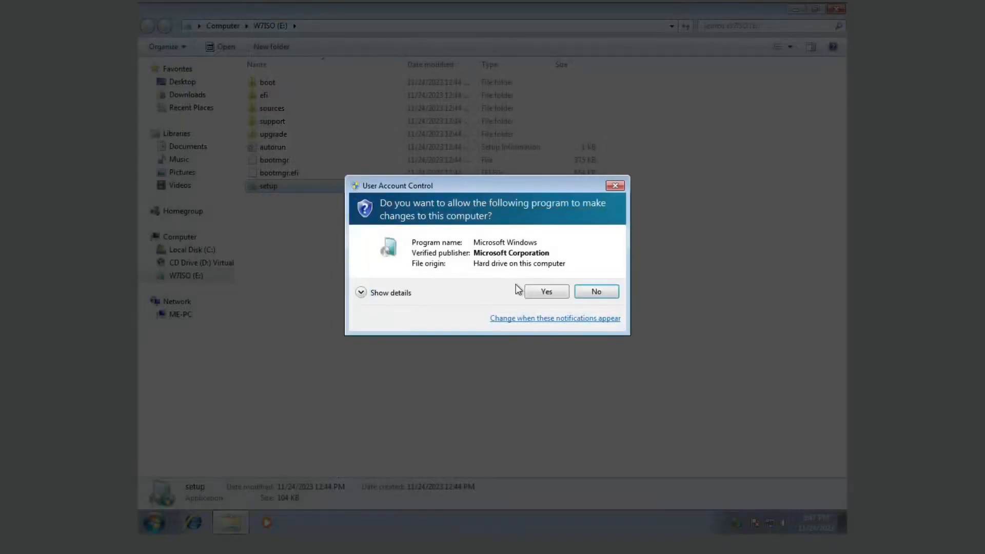
left_click(544, 293)
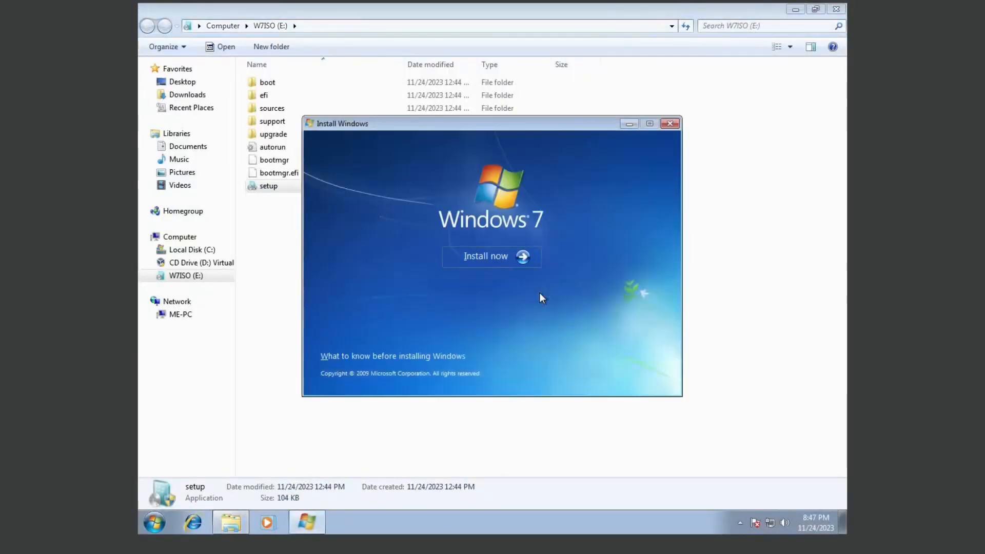
left_click(491, 257)
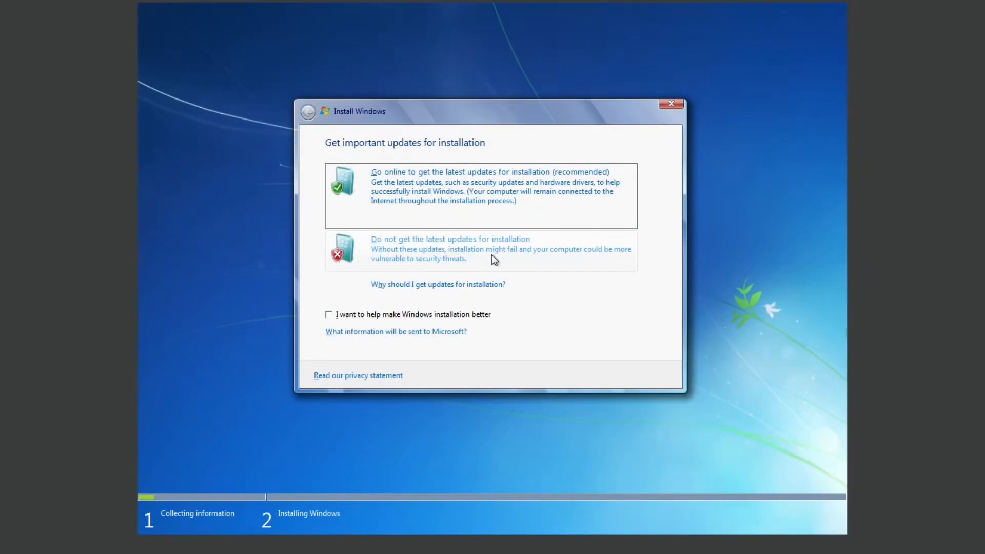
Step: Choose not to get the latest updates for installation, and accept the Windows 7 license terms
left_click(491, 255)
left_click(356, 347)
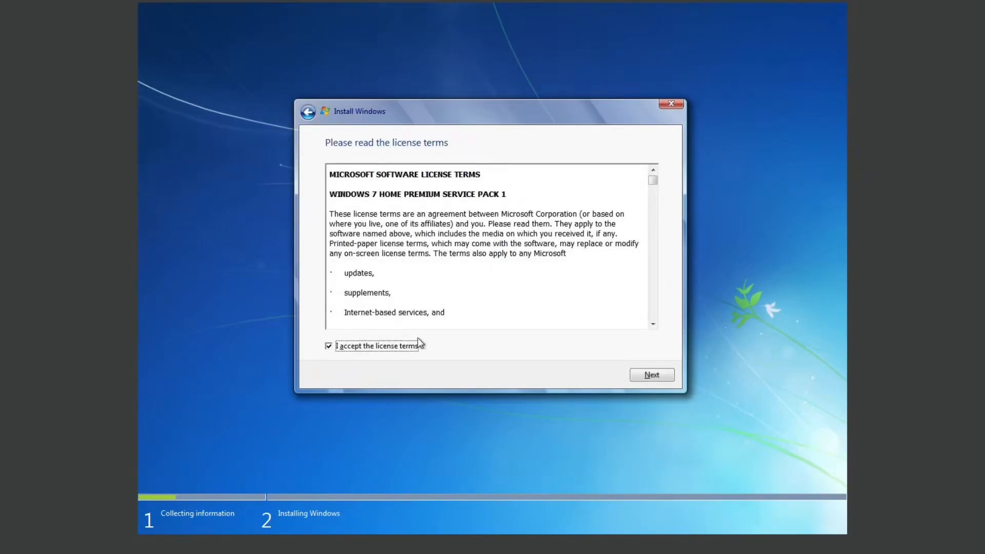
left_click(667, 379)
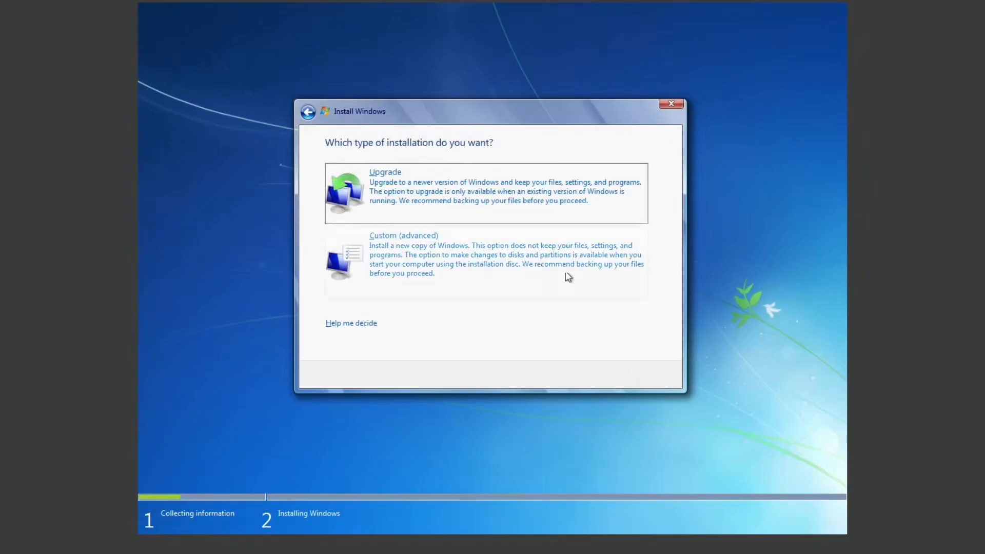
Step: Choose a Custom (advanced) installation onto Disk 0 Partition 2 (C:), accepting the move of existing files to Windows.old
left_click(554, 255)
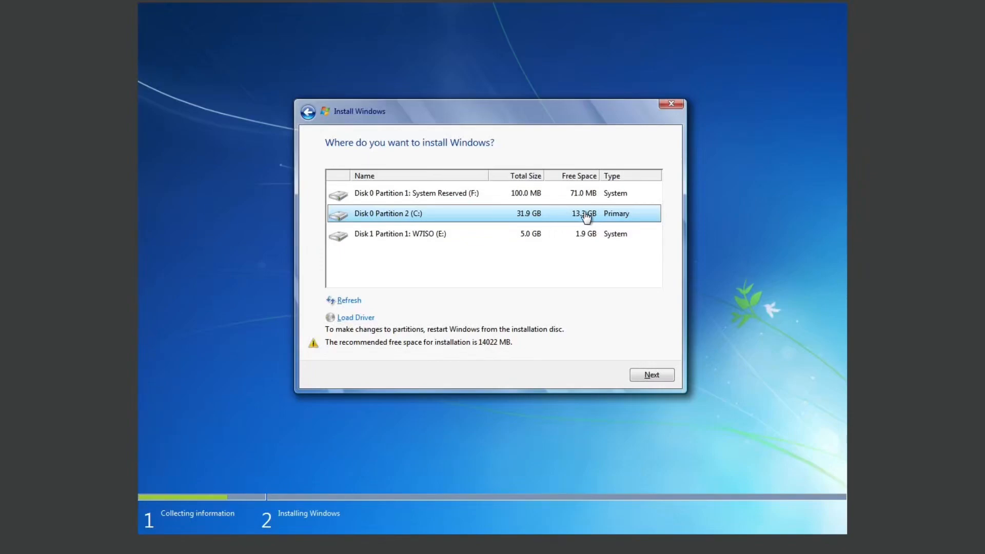
left_click(648, 379)
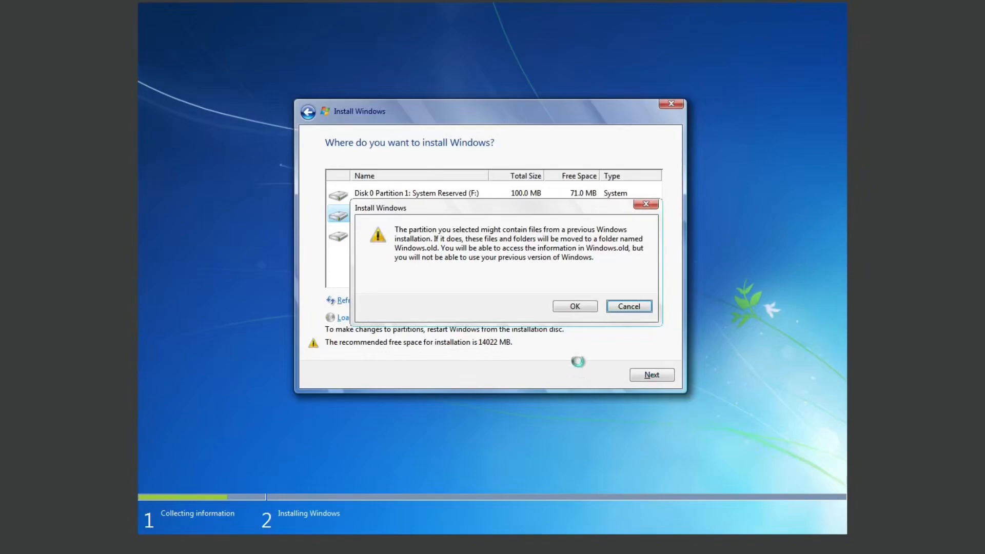
left_click(576, 306)
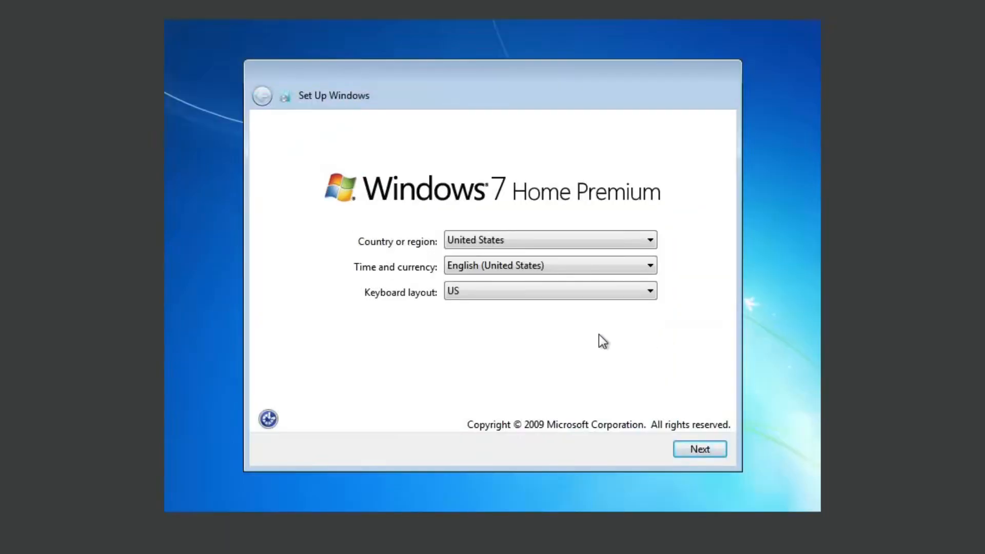
Step: Review the regional options and continue with United States, English (United States) and the US keyboard layout
left_click(534, 245)
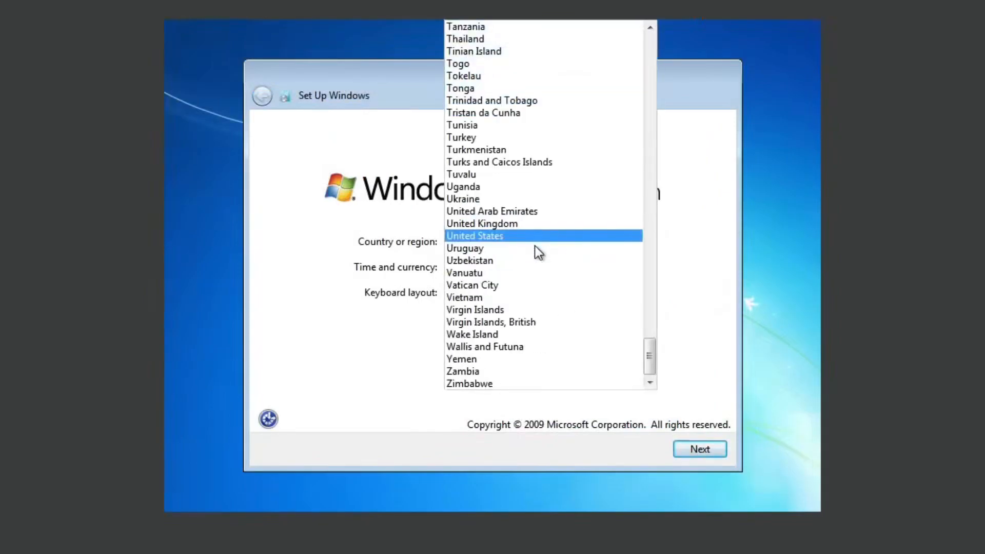
left_click(389, 221)
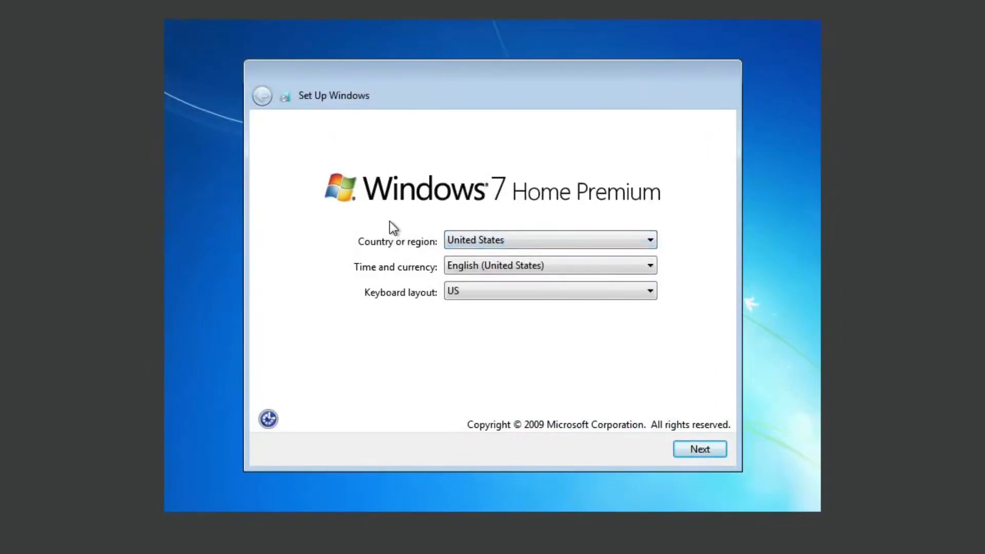
left_click(516, 265)
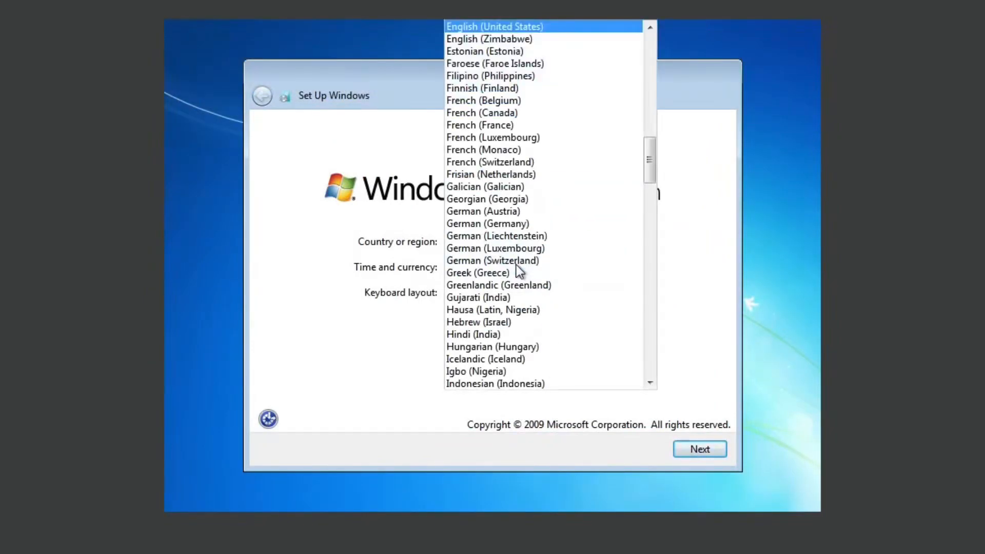
left_click(375, 324)
left_click(512, 290)
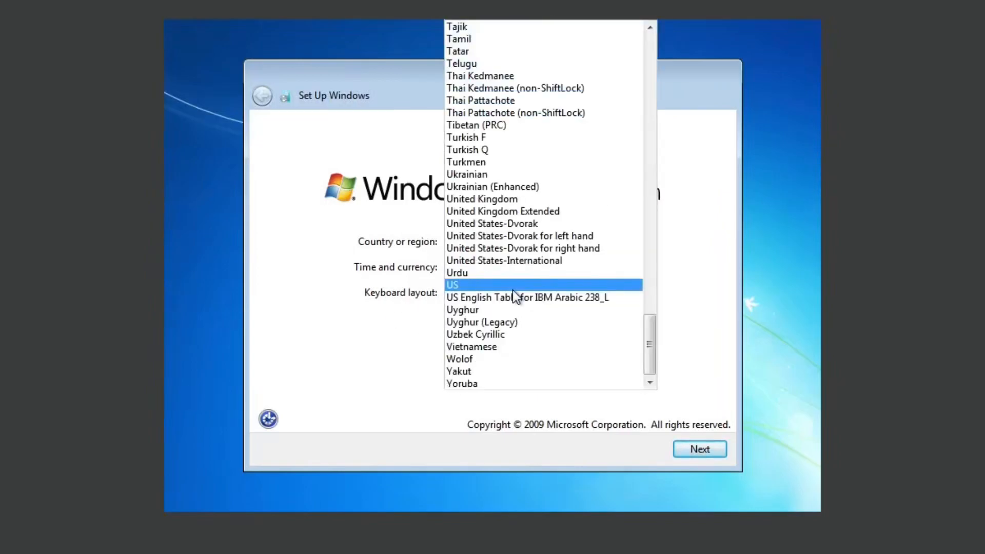
left_click(676, 304)
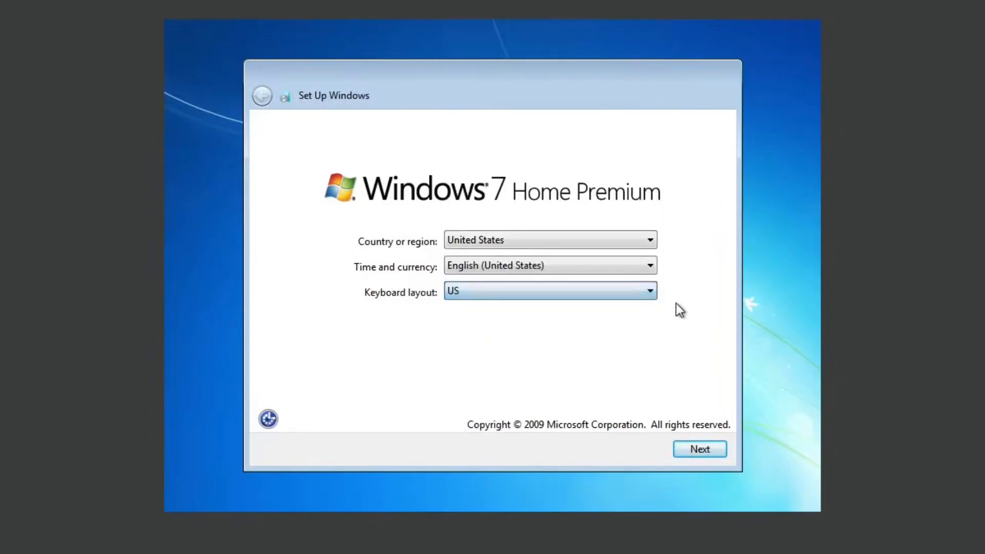
left_click(688, 452)
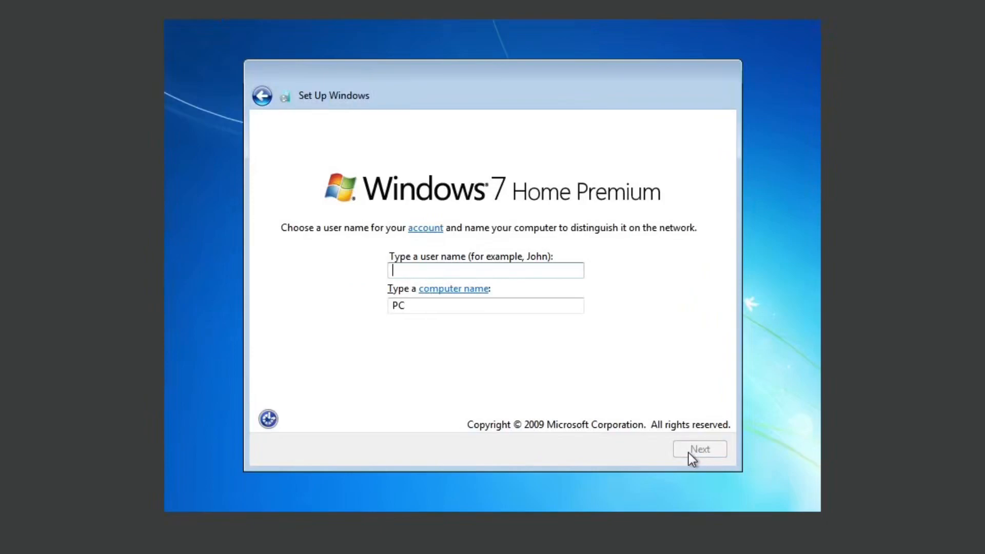
Step: Set the user name to Me with the computer name Me-PC, and leave the account password blank
type("Me")
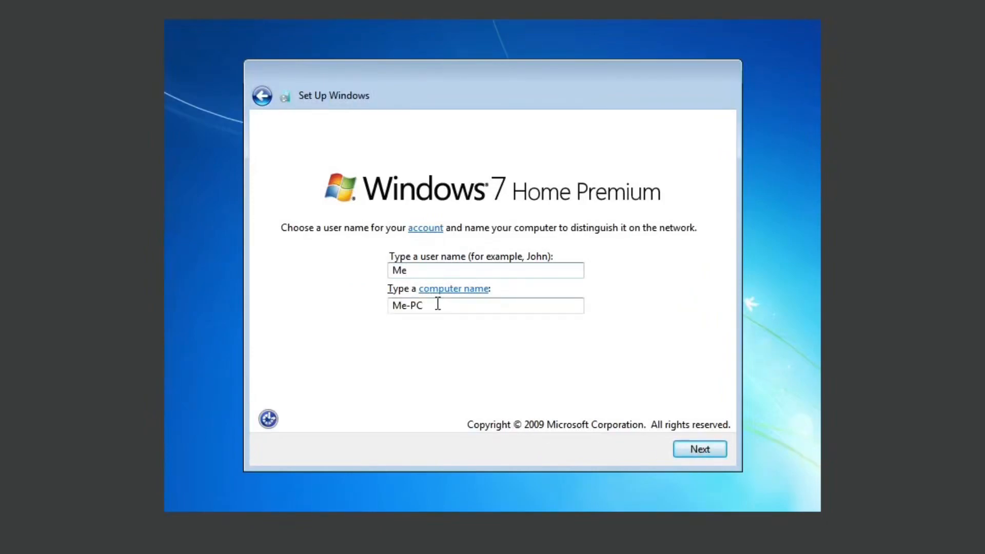
left_click(706, 446)
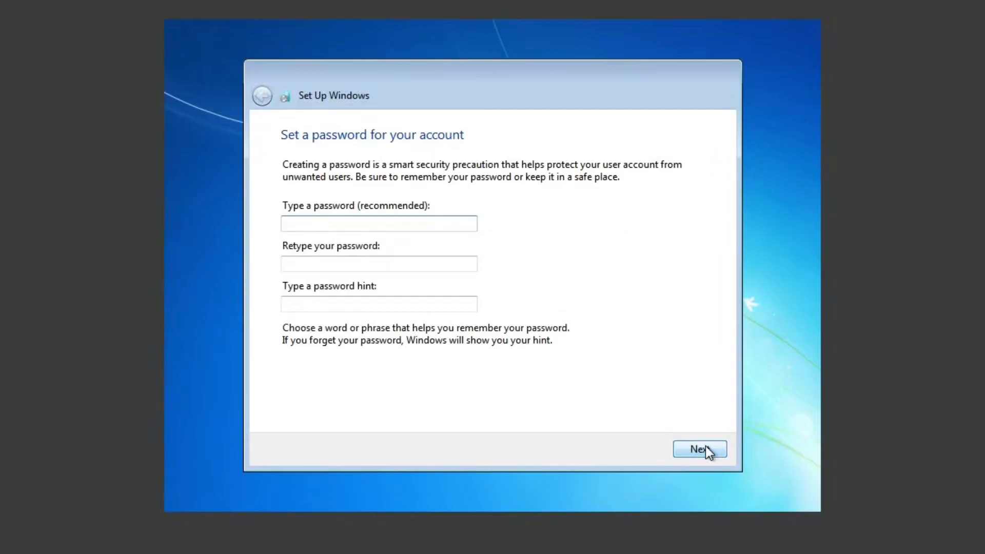
left_click(706, 447)
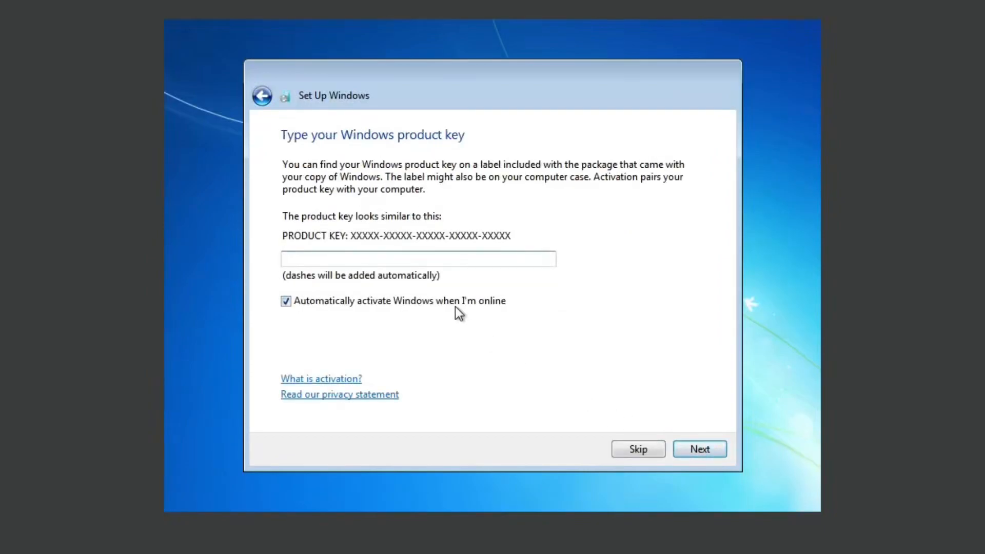
Step: Skip the Windows product key with automatic activation turned off, and choose Ask me later for updates
left_click(497, 307)
left_click(645, 451)
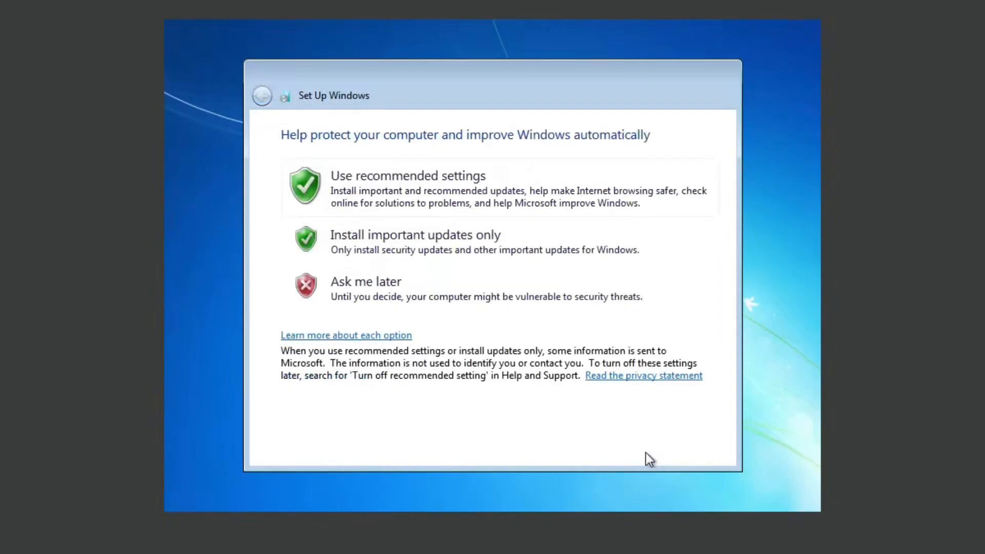
left_click(548, 310)
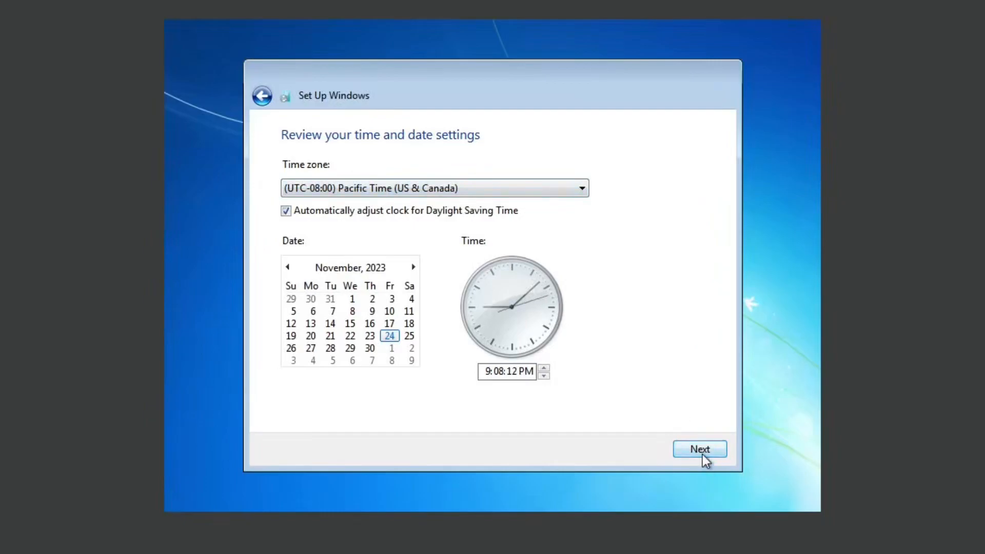
Step: Review the time zones, keep (UTC-08:00) Pacific Time (US & Canada), and set the computer's location to Public network
left_click(569, 191)
scroll(564, 211, "down", 5)
scroll(562, 214, "down", 12)
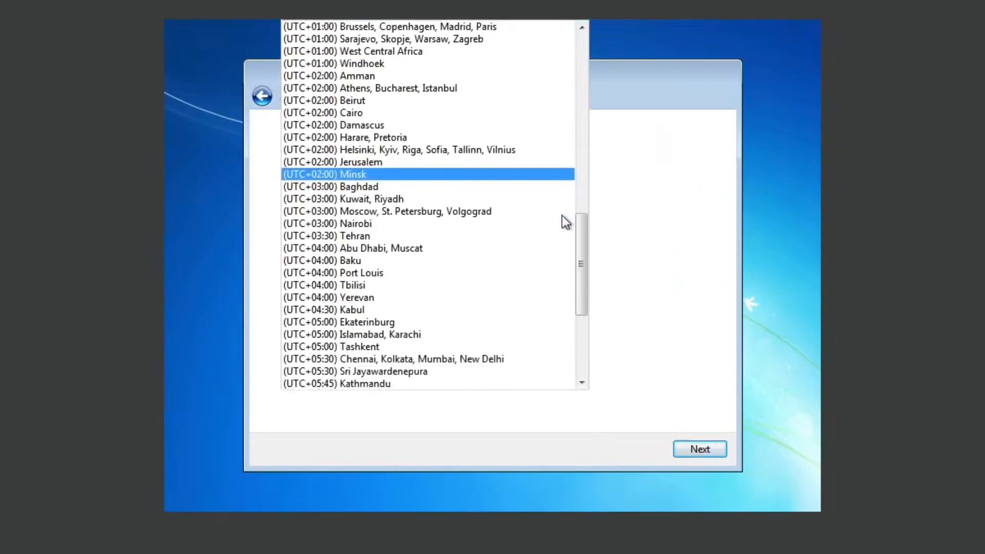
left_click(691, 450)
left_click(694, 451)
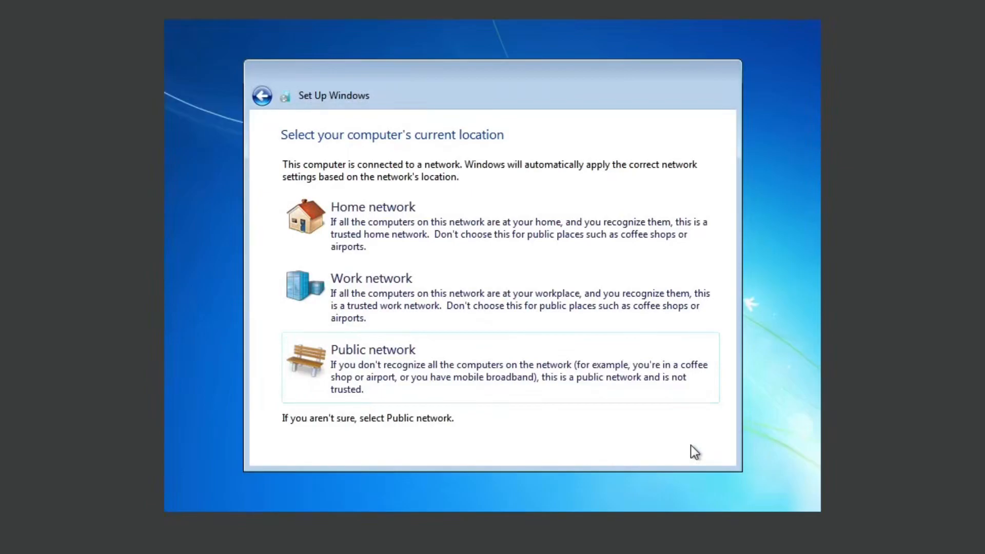
left_click(647, 386)
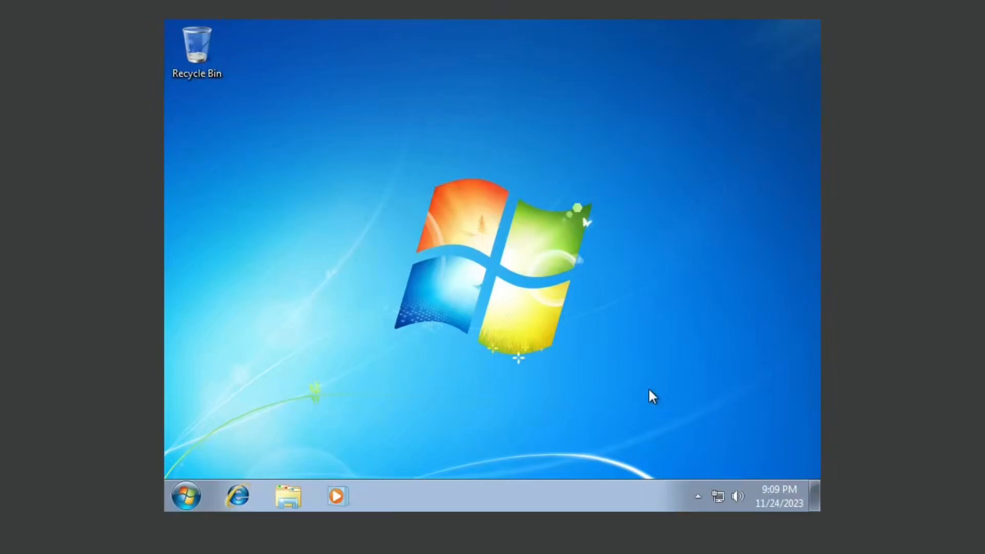
Step: Look through the new installation's Downloads, Documents, Pictures and Videos in Windows Explorer
left_click(289, 493)
left_click(228, 143)
left_click(230, 212)
left_click(230, 246)
left_click(226, 266)
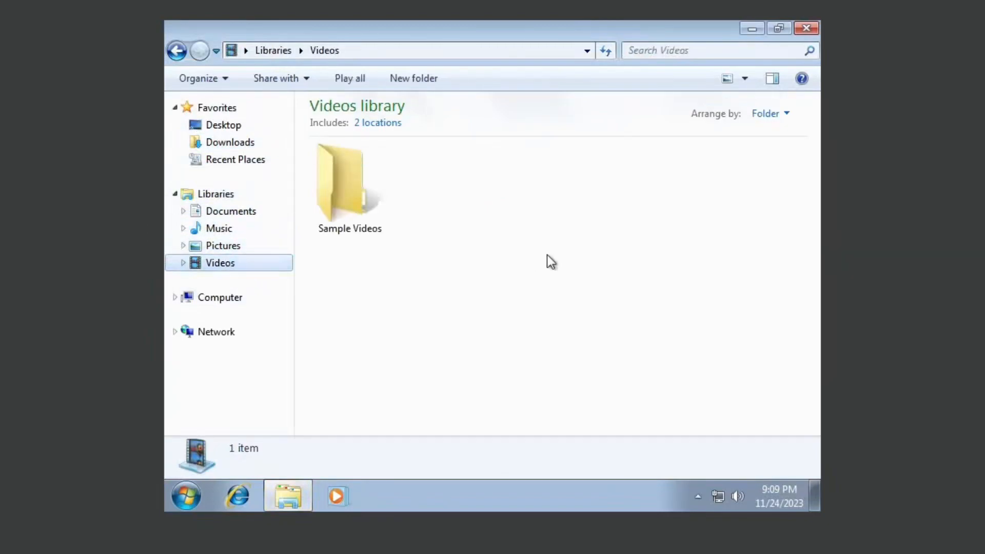
Step: Open the previous installation's user folder Windows.old\Users\me on Local Disk (C:)
left_click(242, 300)
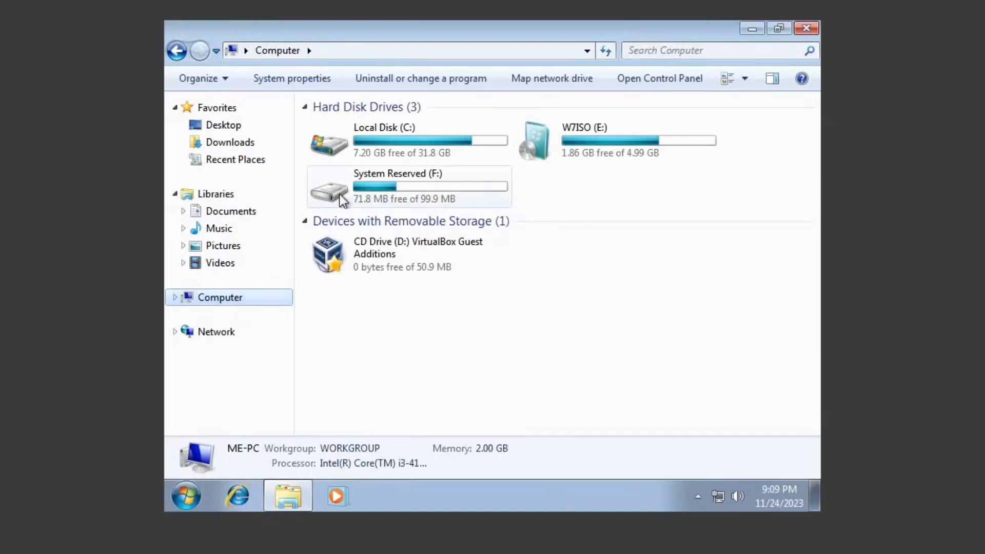
double_click(396, 140)
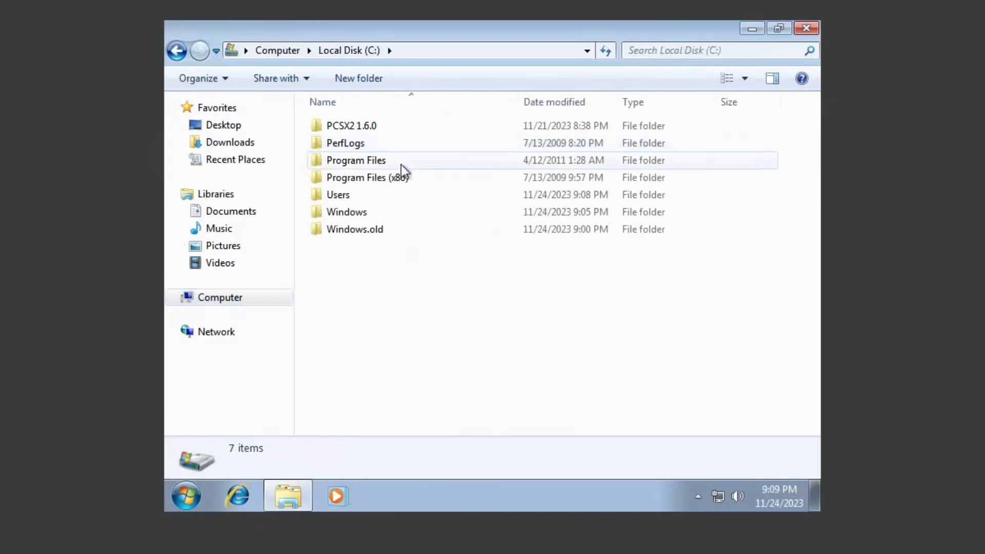
double_click(406, 233)
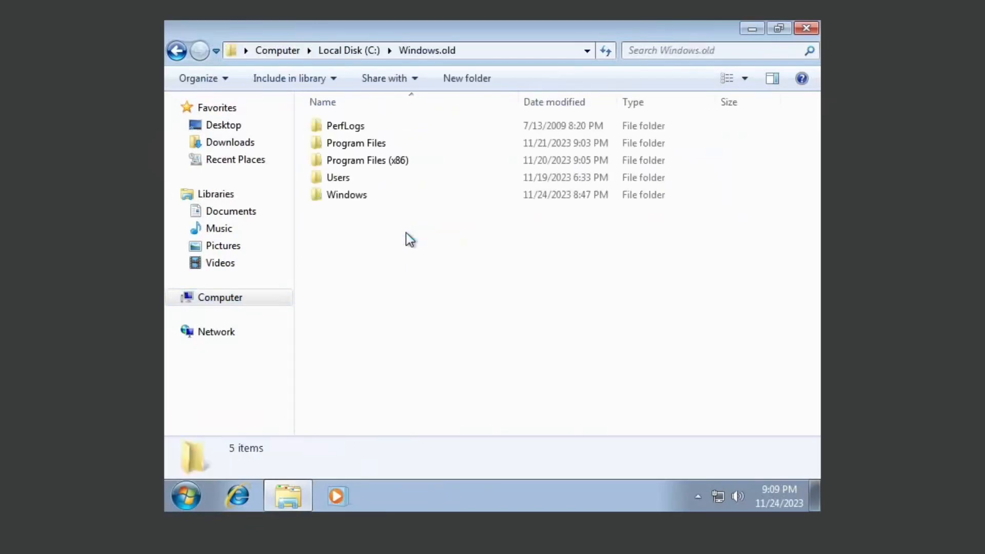
double_click(400, 176)
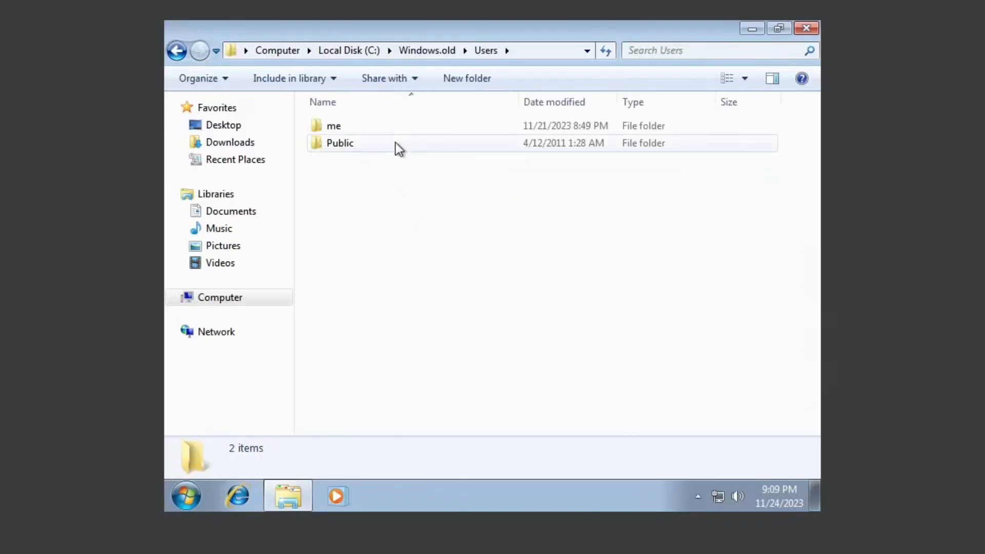
double_click(391, 124)
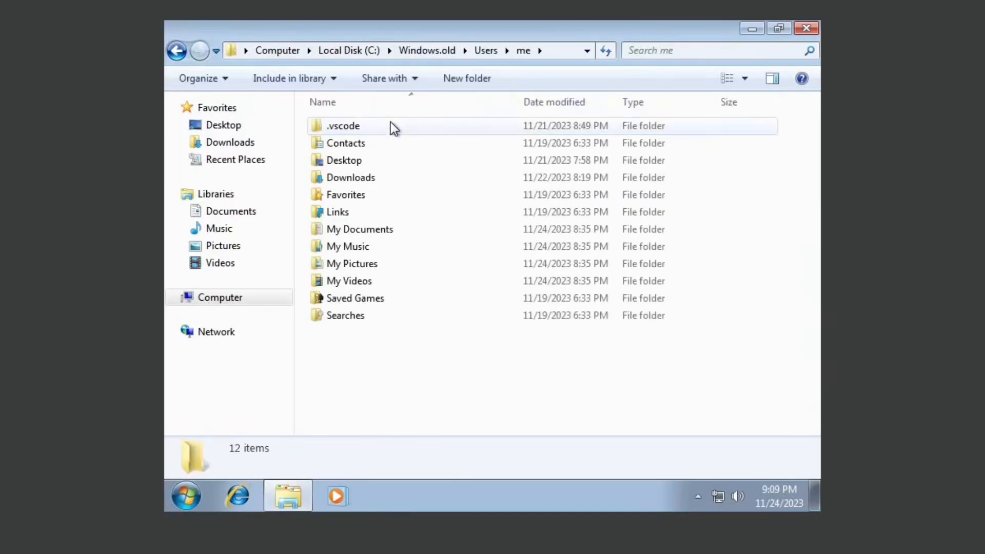
Step: Check the contents of the Downloads and My Music folders in the old user folder
double_click(399, 178)
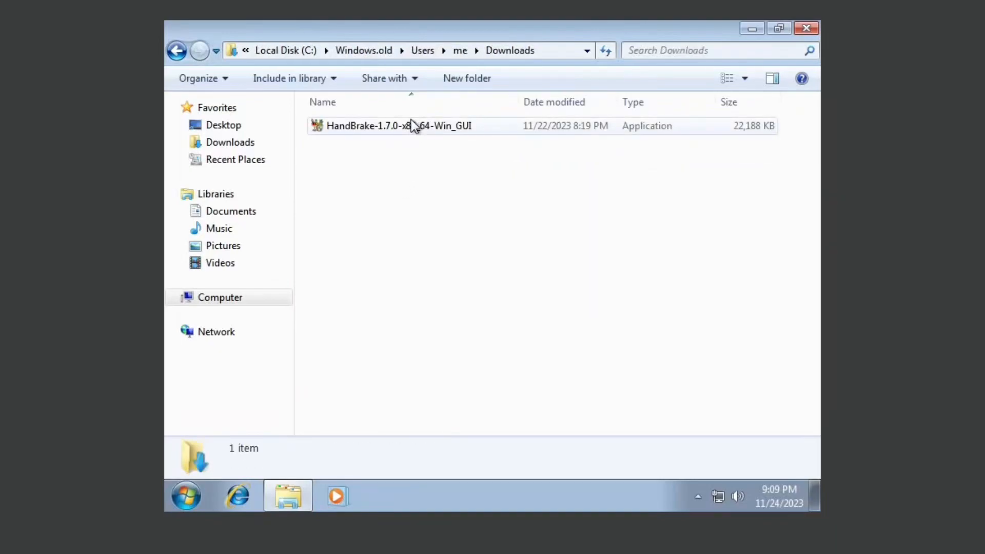
left_click(177, 50)
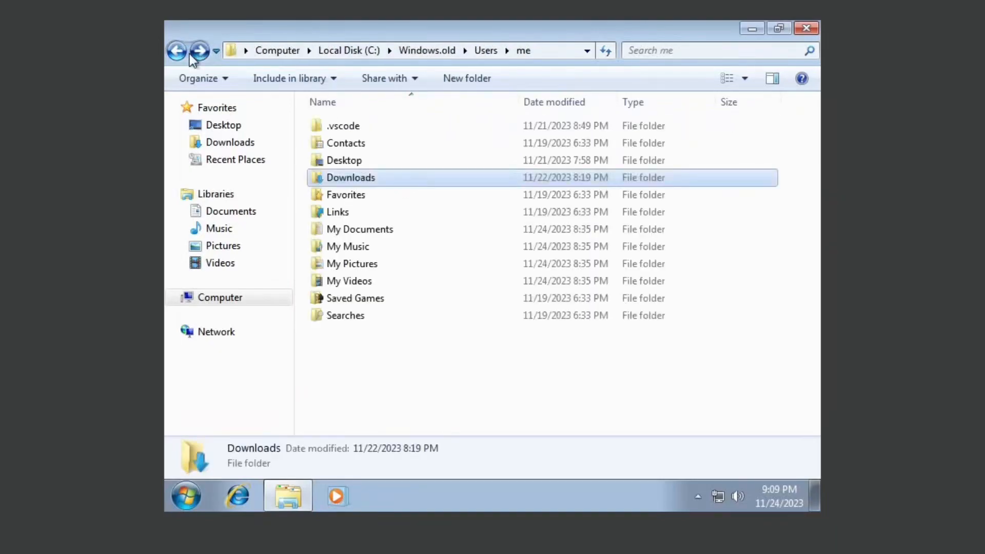
double_click(382, 246)
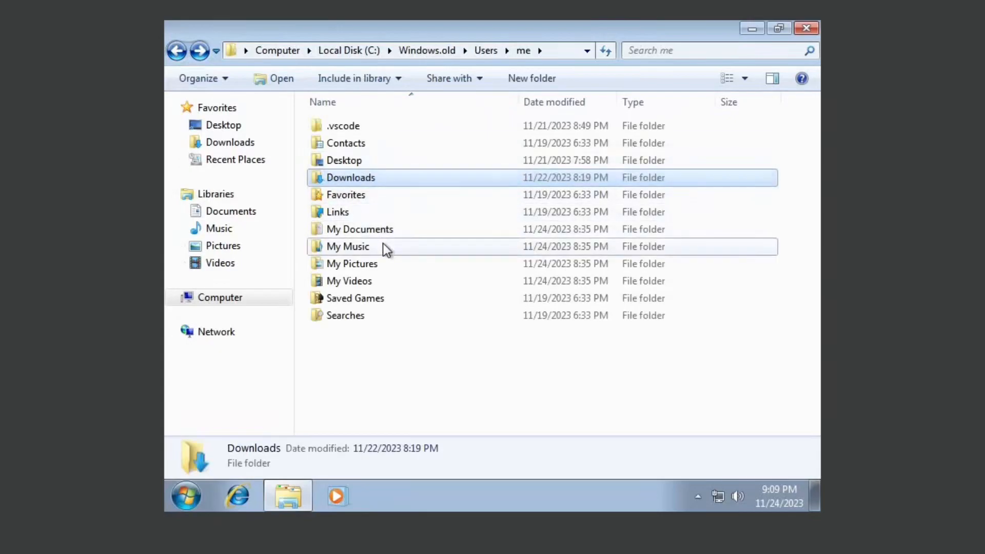
left_click(177, 57)
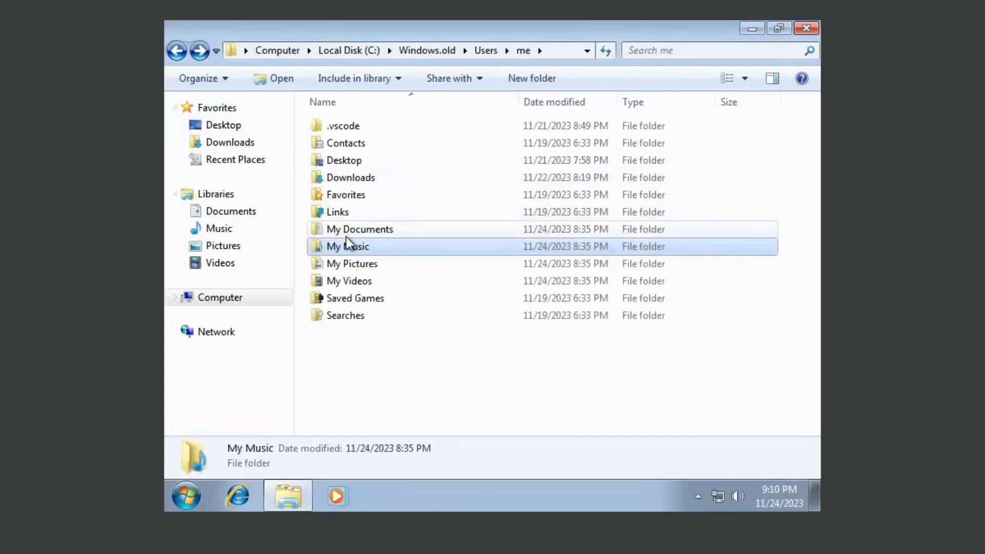
Step: Open Program Files inside Windows.old and select the obs-studio and Mozilla Firefox folders
left_click(414, 50)
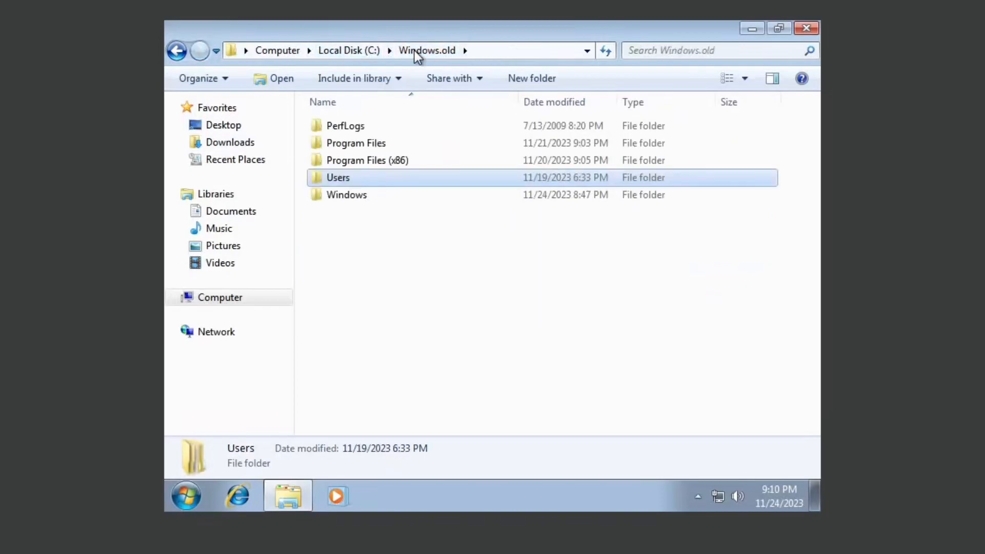
double_click(401, 143)
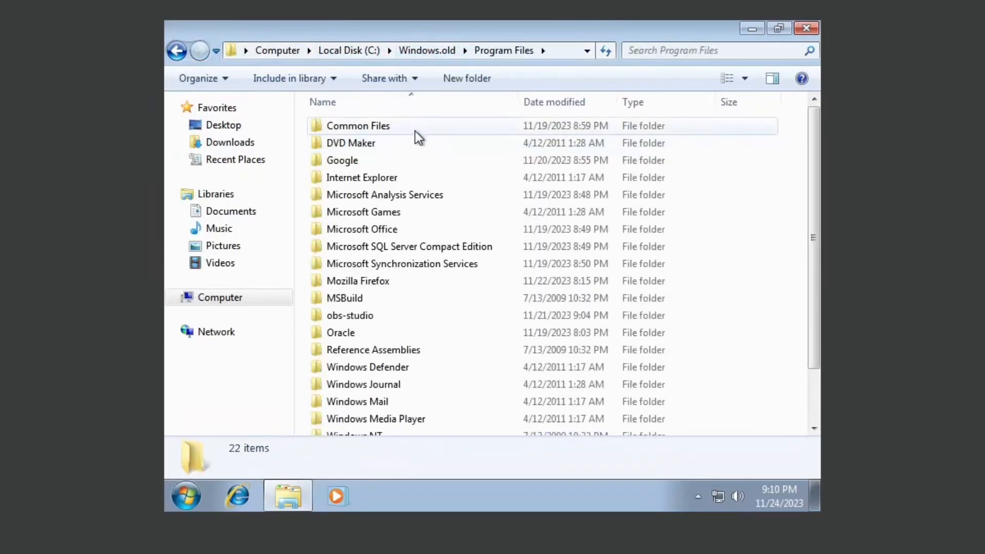
scroll(436, 233, "down", 2)
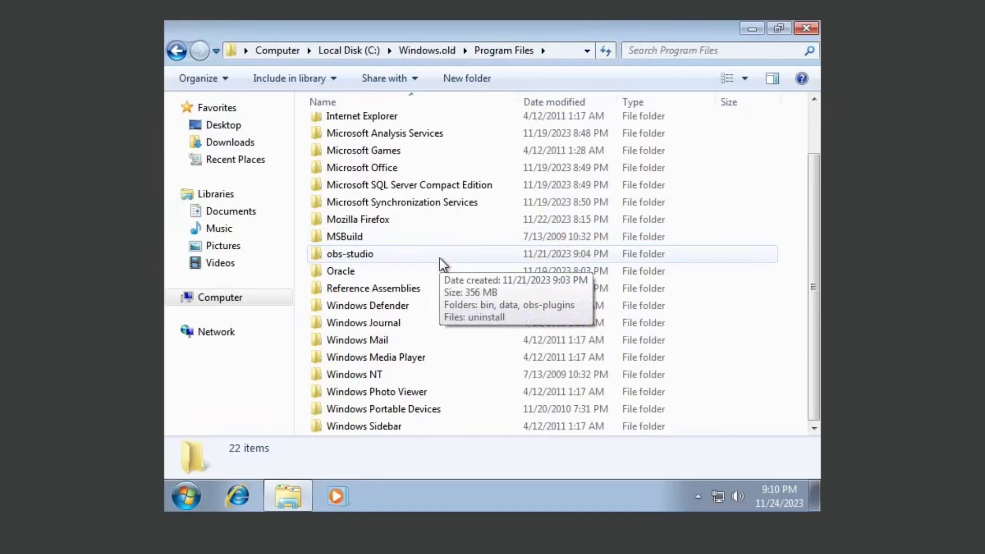
left_click(439, 257)
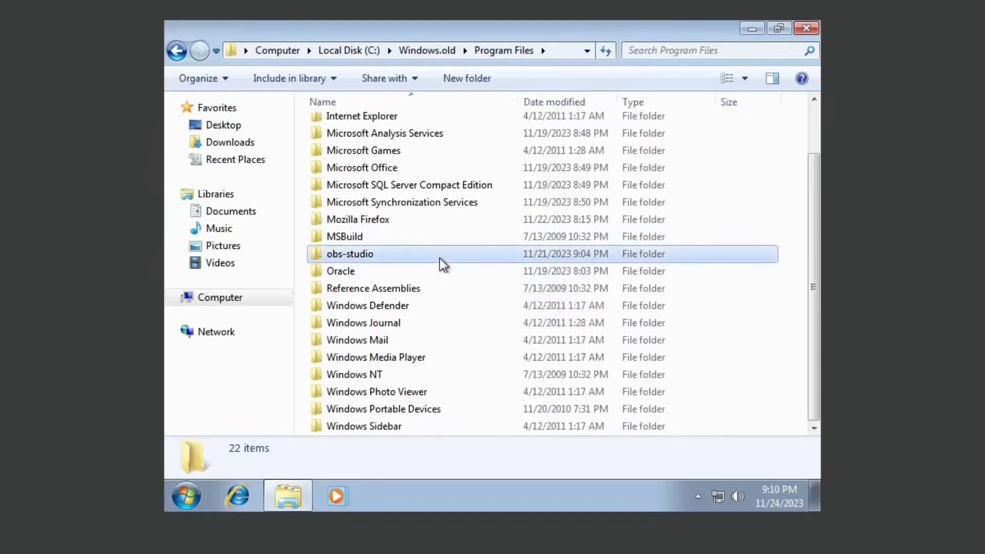
left_click(435, 219, "ctrl")
scroll(435, 218, "up", 2)
scroll(434, 215, "down", 1)
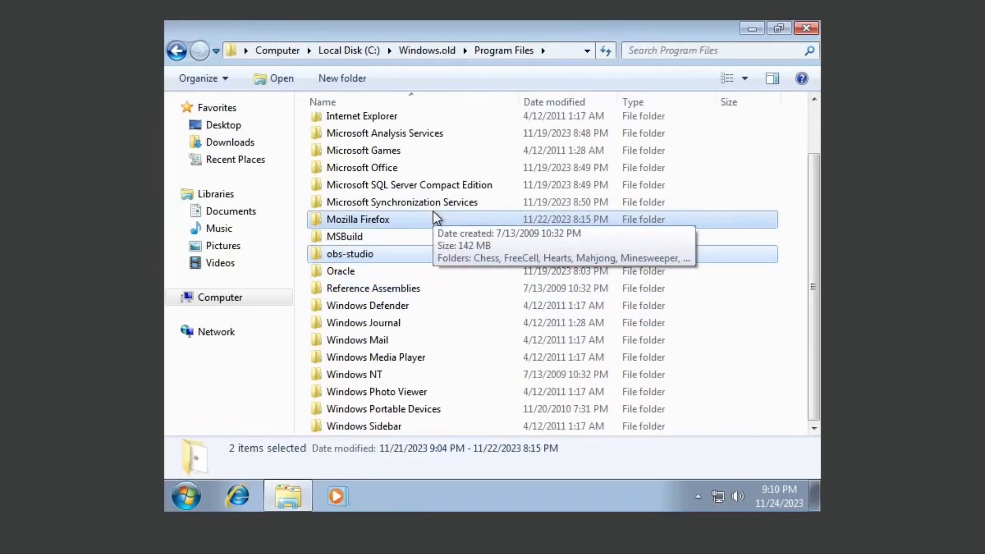
Step: Arrange the Windows.old Program Files window and a new Explorer window side by side
left_click_drag(469, 34, 819, 118)
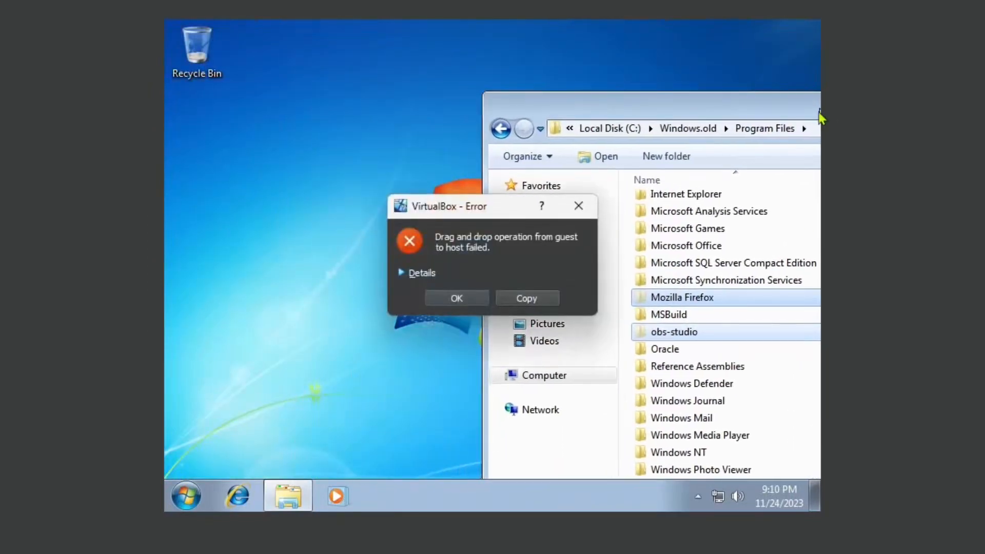
left_click(474, 296)
key("super+Right")
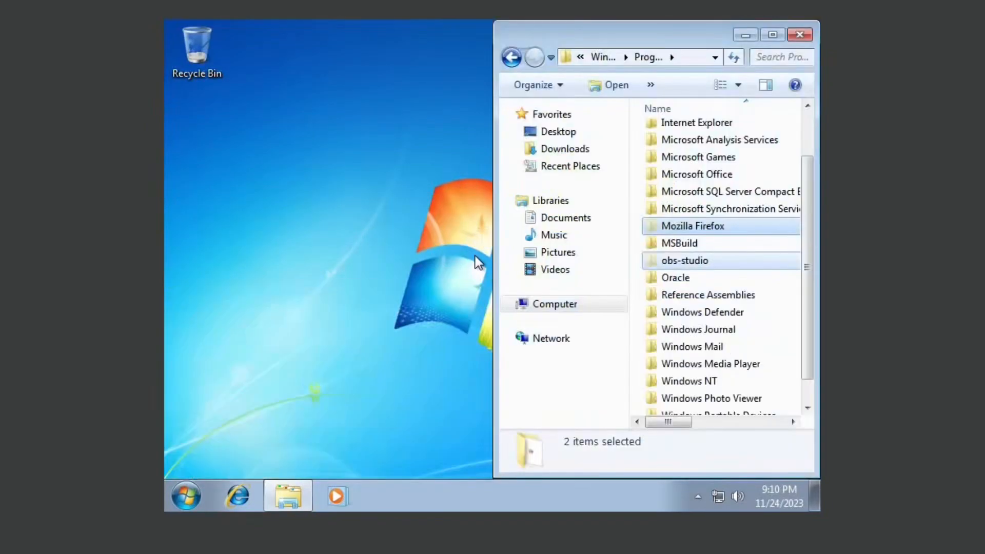
left_click(264, 300)
key("ctrl+n")
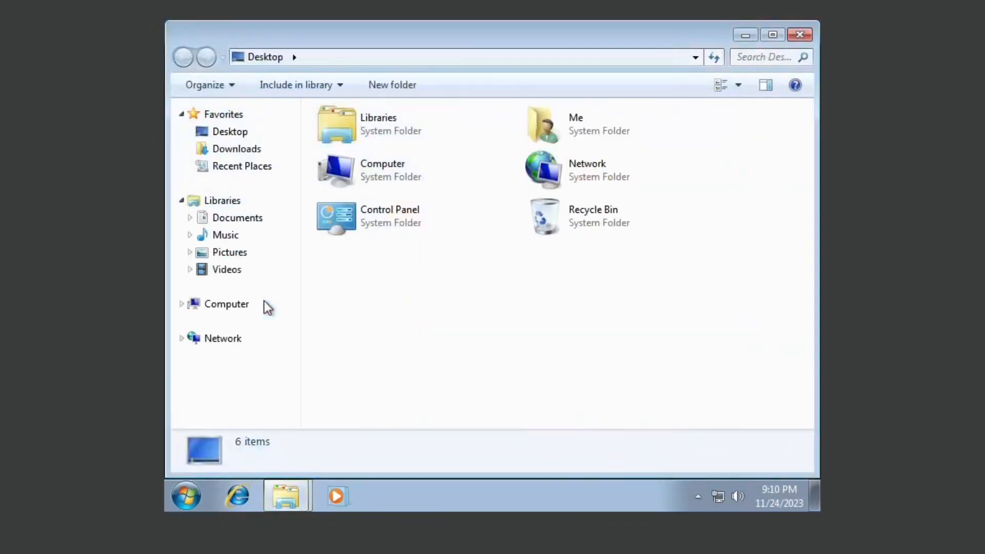
key("super+Left")
Step: Open C:\Program Files in the new window and move the old Mozilla Firefox and obs-studio folders into it, granting permission
left_click(223, 307)
double_click(390, 144)
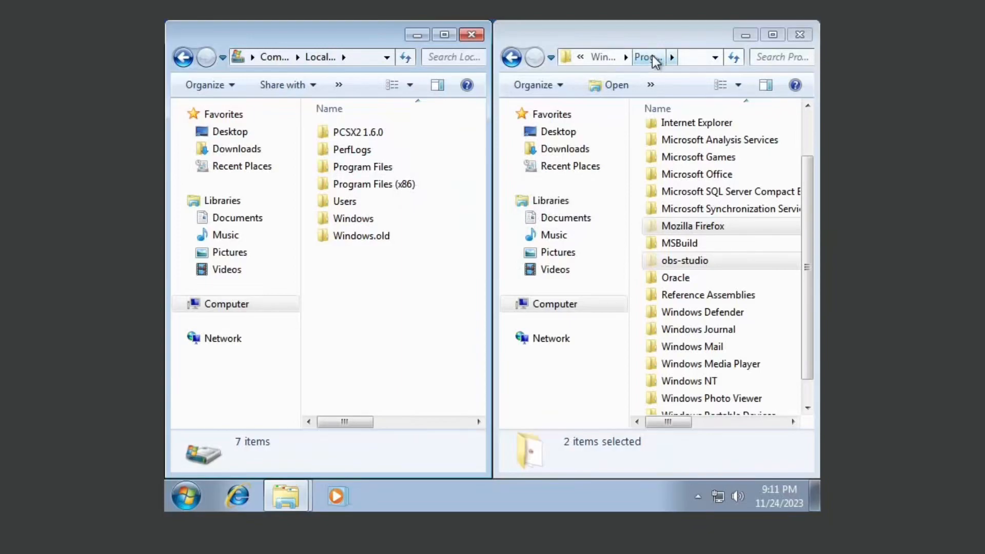
double_click(416, 170)
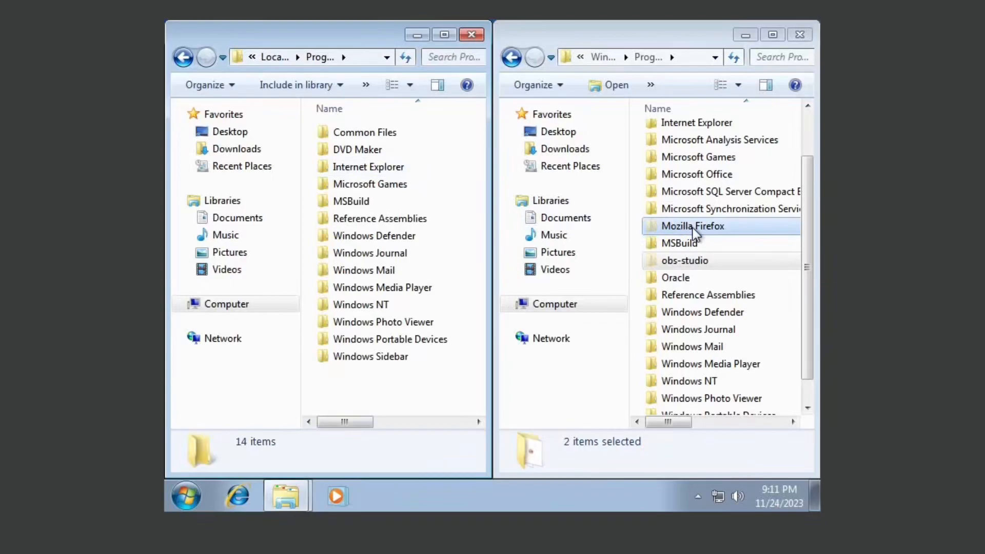
left_click_drag(695, 234, 413, 395)
left_click(461, 312)
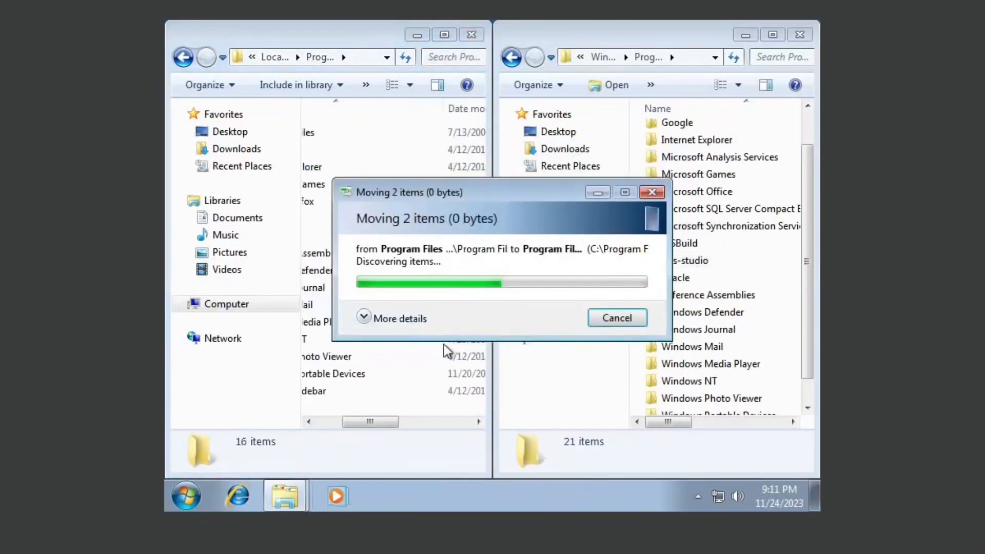
Step: Switch the Windows.old window to its Program Files (x86) folder and select the Microsoft Office folder
left_click_drag(392, 426, 365, 426)
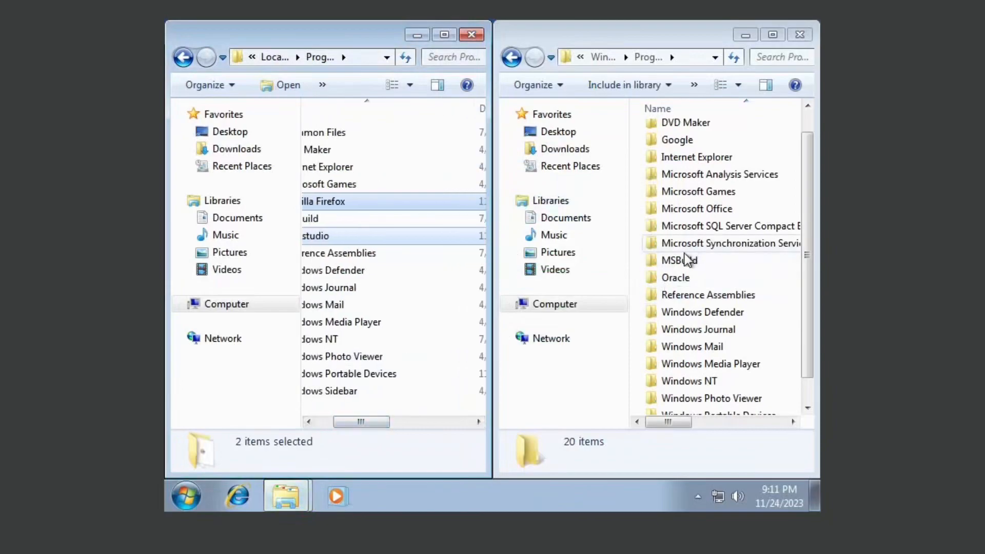
left_click(511, 58)
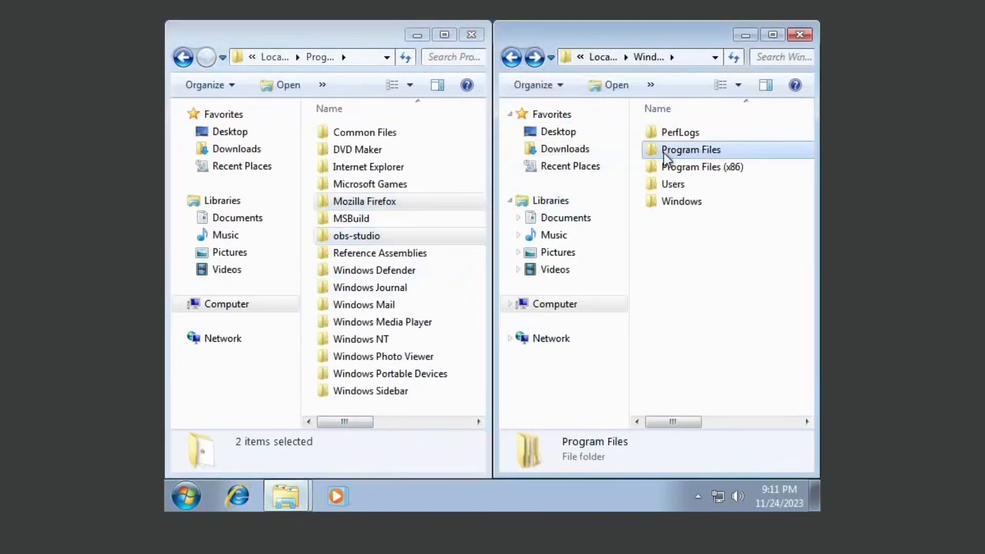
double_click(687, 163)
scroll(704, 232, "down", 1)
left_click(702, 201)
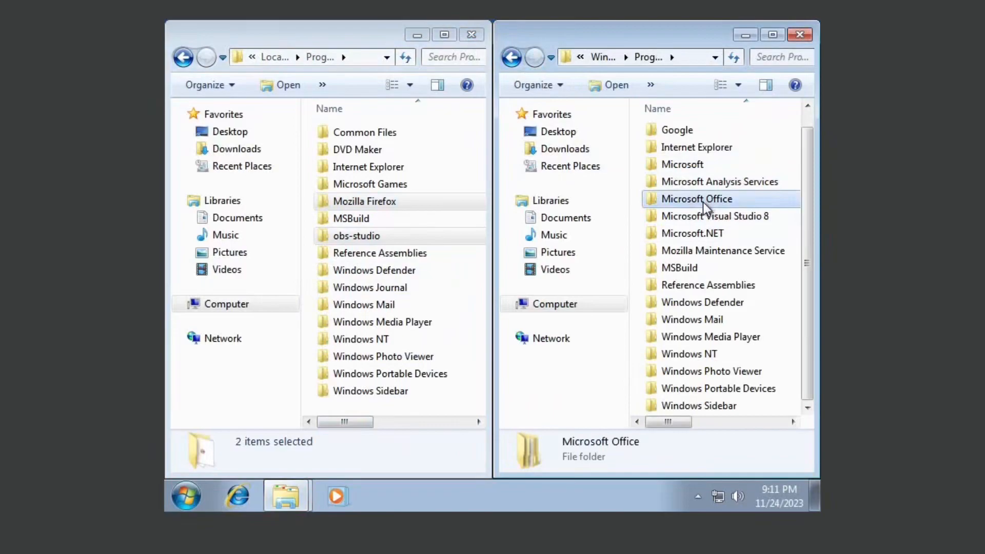
left_click(746, 218, "ctrl")
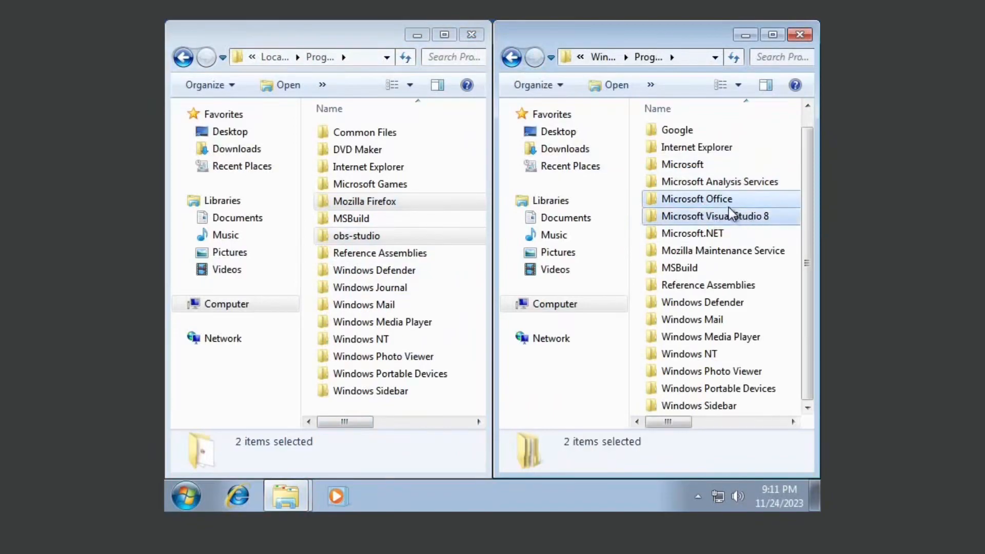
left_click(693, 200)
left_click(694, 199)
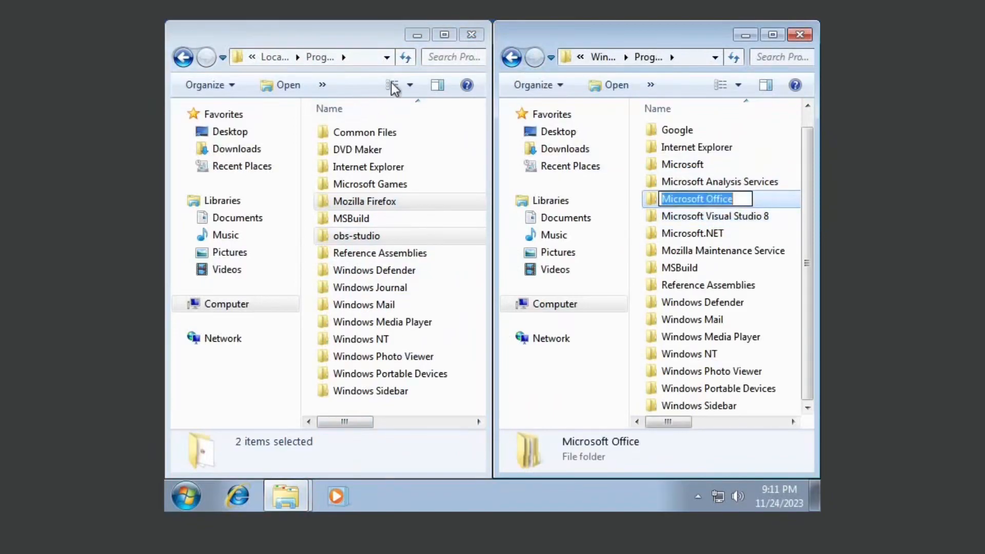
Step: Open C:\Program Files (x86) in the other window and move the old Microsoft Office folder into it, granting permission
left_click(183, 58)
left_click(367, 186)
double_click(368, 184)
left_click_drag(700, 198, 361, 367)
left_click(468, 324)
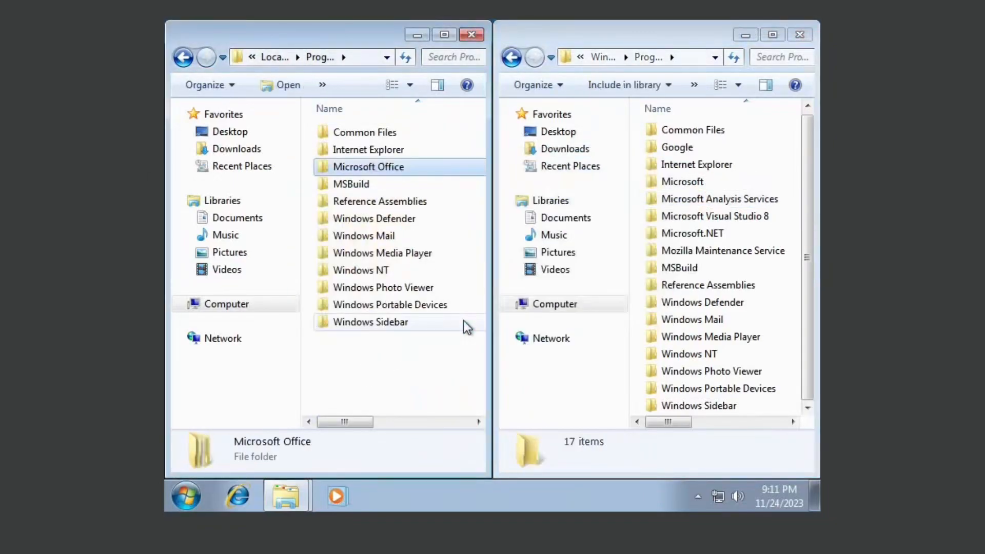
Step: Check the source folder's path and the contents of the moved Microsoft Office folder down to Office14\1033, and return to Program Files (x86)
left_click(693, 71)
left_click(693, 63)
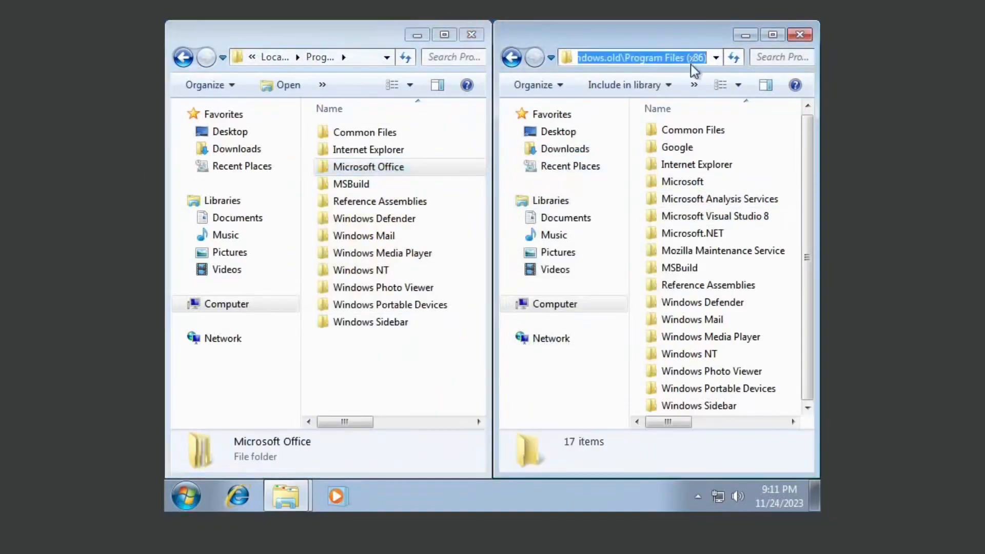
left_click(368, 167)
double_click(367, 168)
double_click(361, 138)
scroll(361, 138, "down", 1)
scroll(361, 137, "up", 1)
left_click(361, 137)
double_click(361, 138)
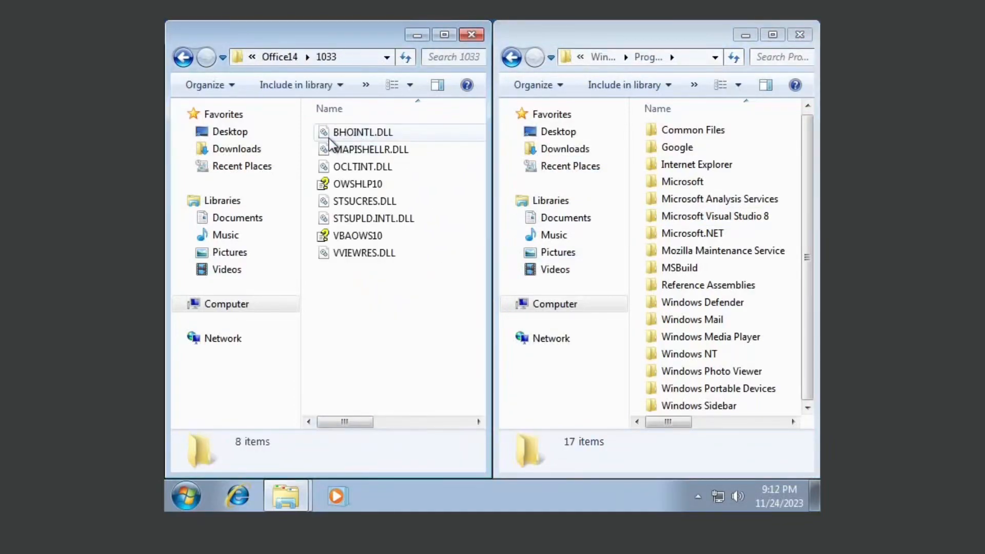
left_click(183, 57)
left_click(183, 57)
left_click(183, 57)
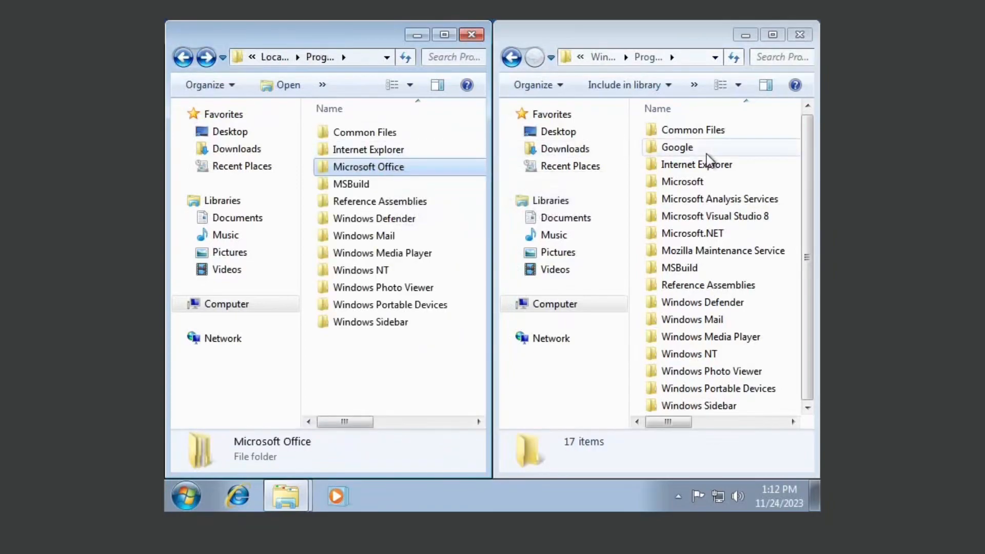
Step: Go to Program Files inside Windows.old and check its Microsoft Office folder
left_click(512, 57)
double_click(660, 150)
scroll(657, 150, "down", 1)
double_click(720, 200)
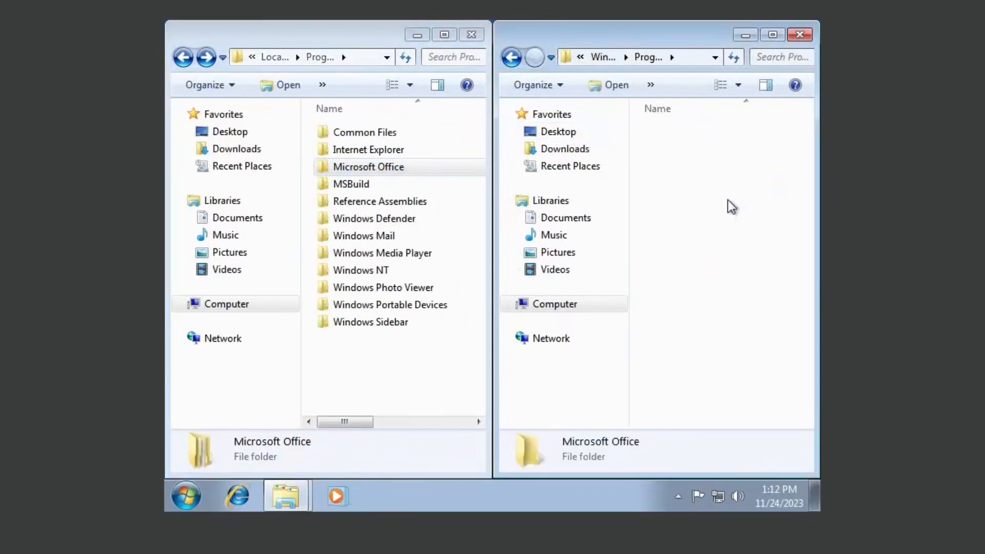
left_click(512, 56)
Step: Open C:\Program Files in the destination window and move the old Microsoft Office folder into it, granting permission
left_click(183, 57)
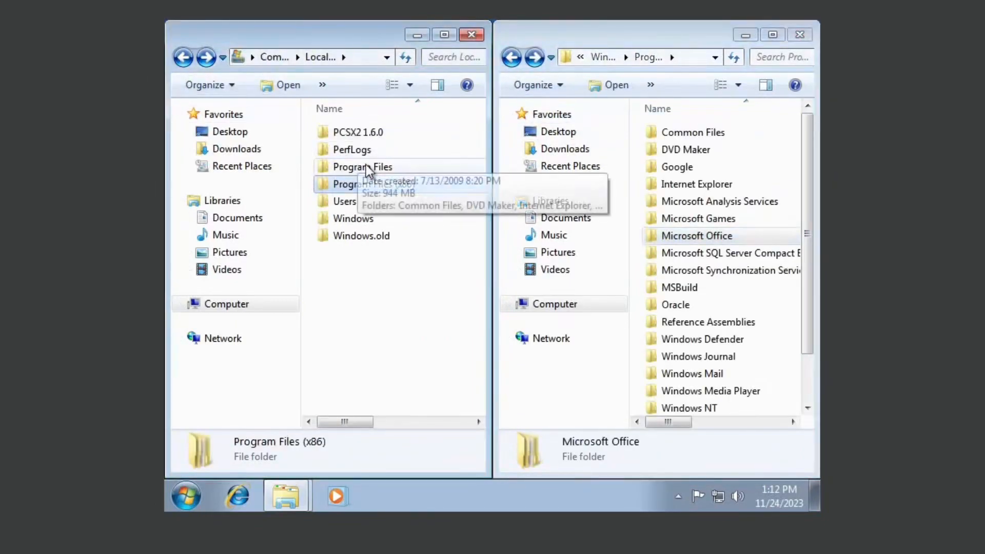
double_click(349, 166)
left_click_drag(718, 237, 417, 413)
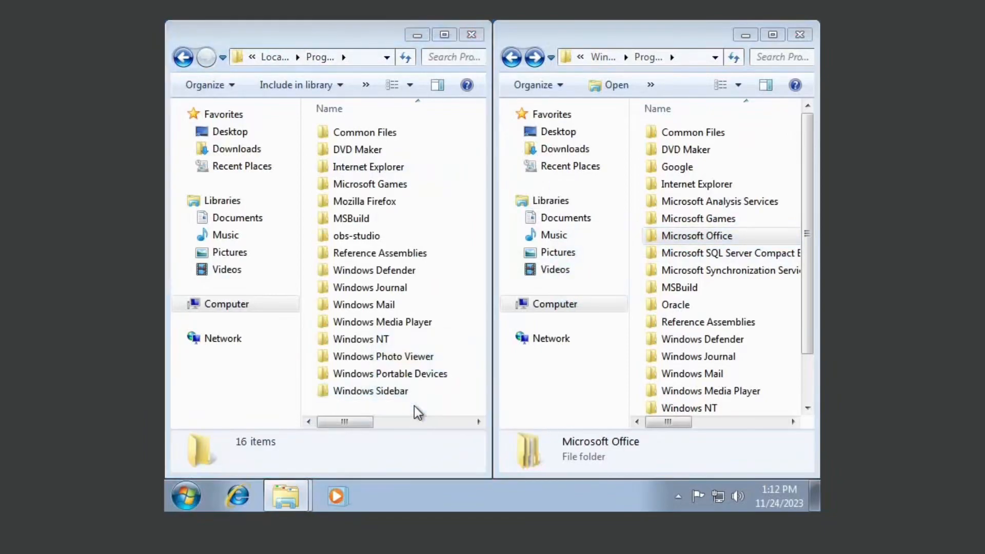
left_click(474, 319)
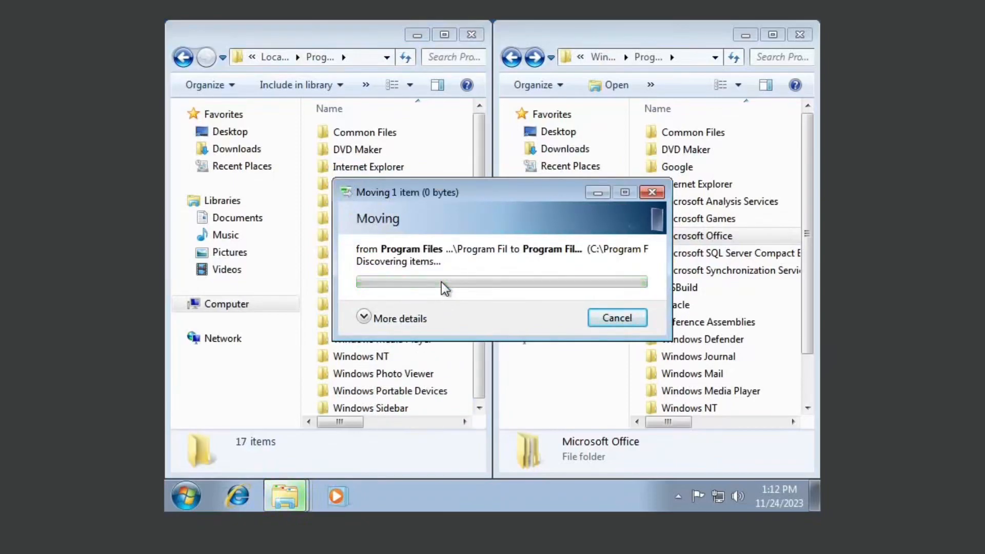
Step: Open the moved Microsoft Office\Office14 folder in a maximized window and show its contents as a list
double_click(397, 205)
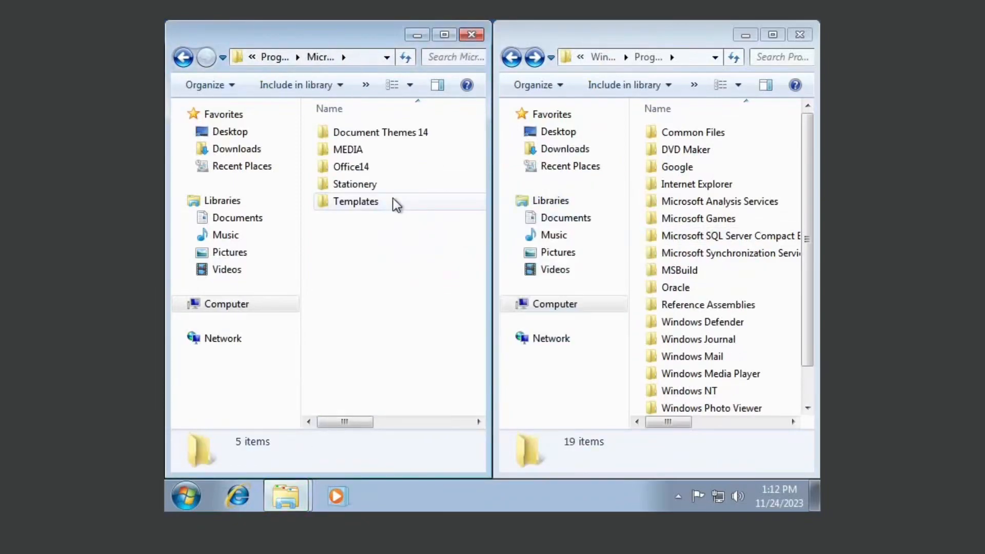
left_click(381, 152)
double_click(377, 167)
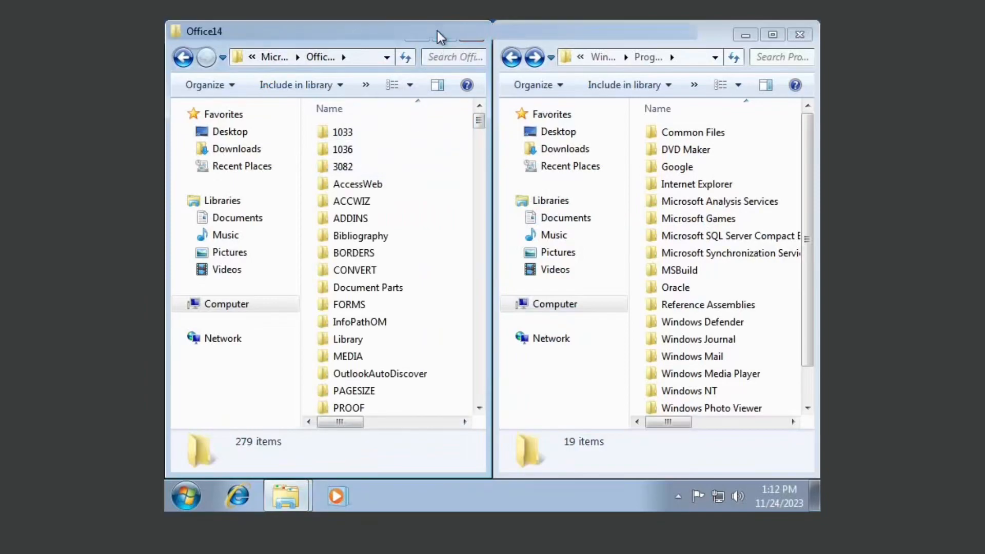
left_click(440, 37)
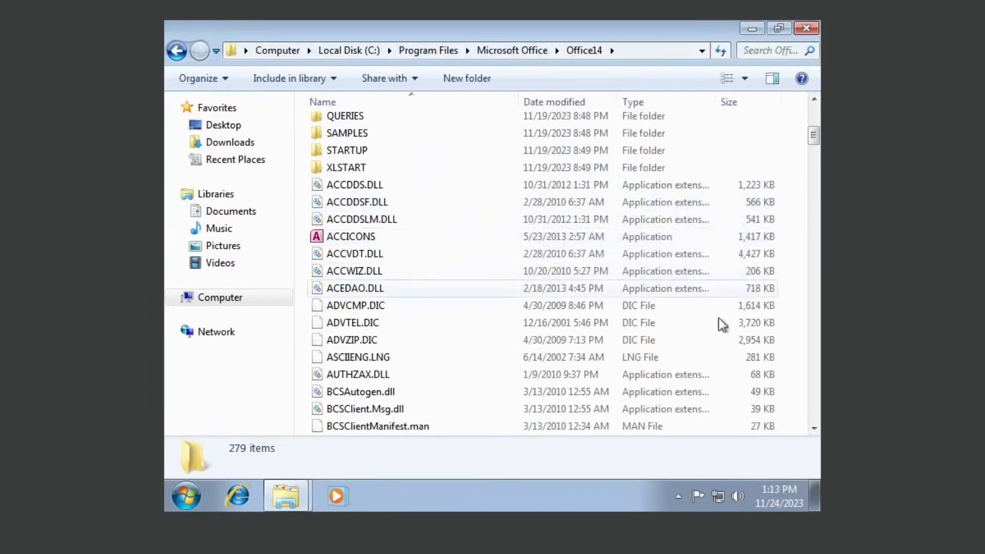
left_click(745, 78)
left_click(740, 147)
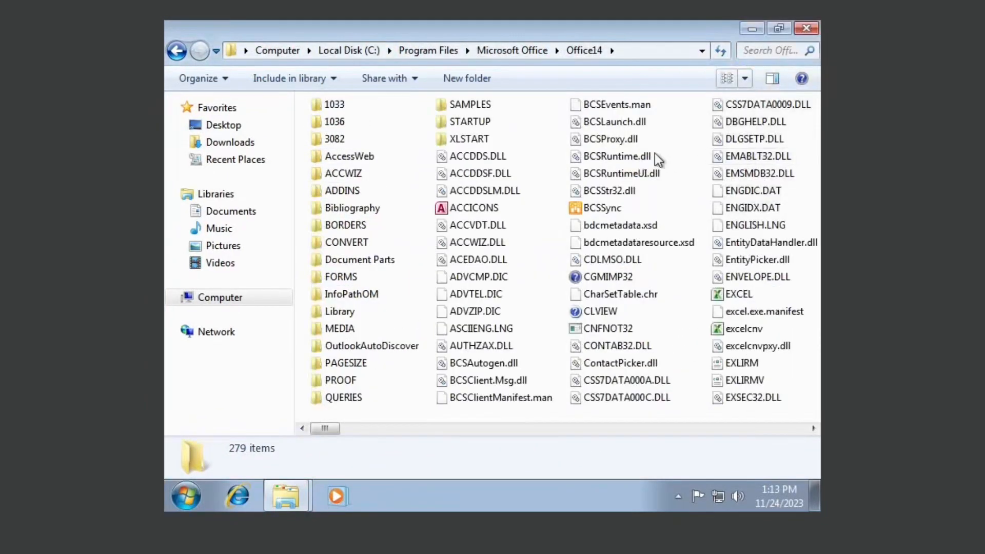
Step: Locate the EXCEL application in Office14 and check which actions are available for it
left_click(778, 51)
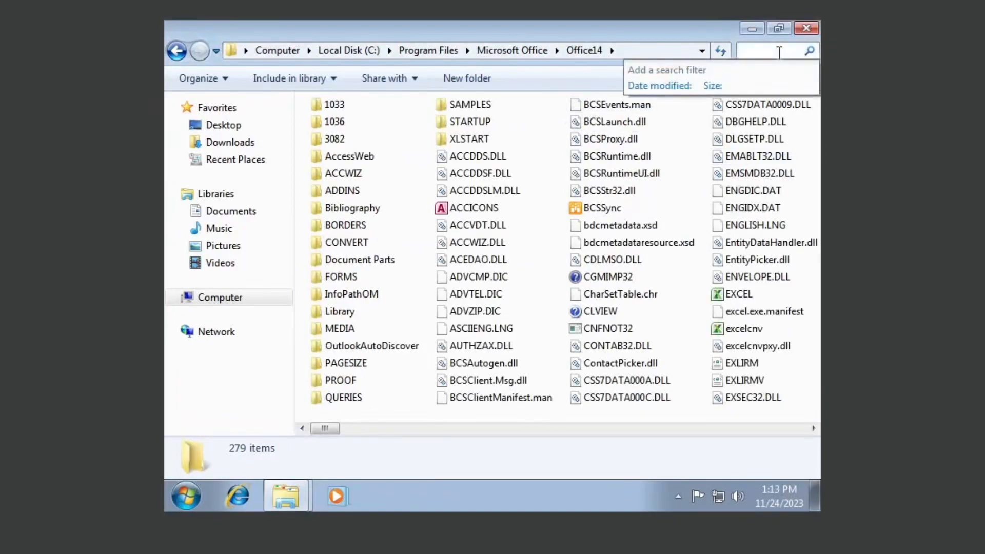
left_click(748, 294)
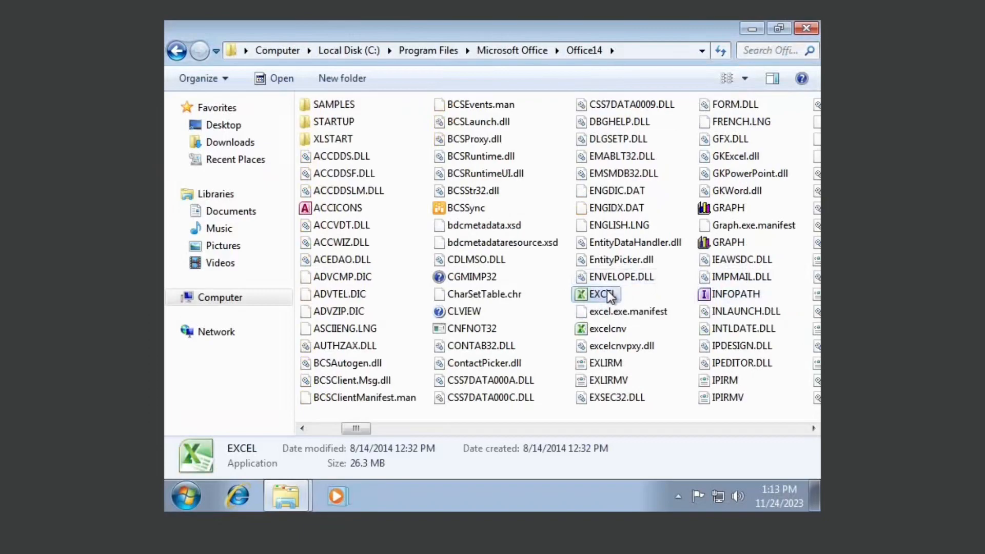
right_click(611, 297)
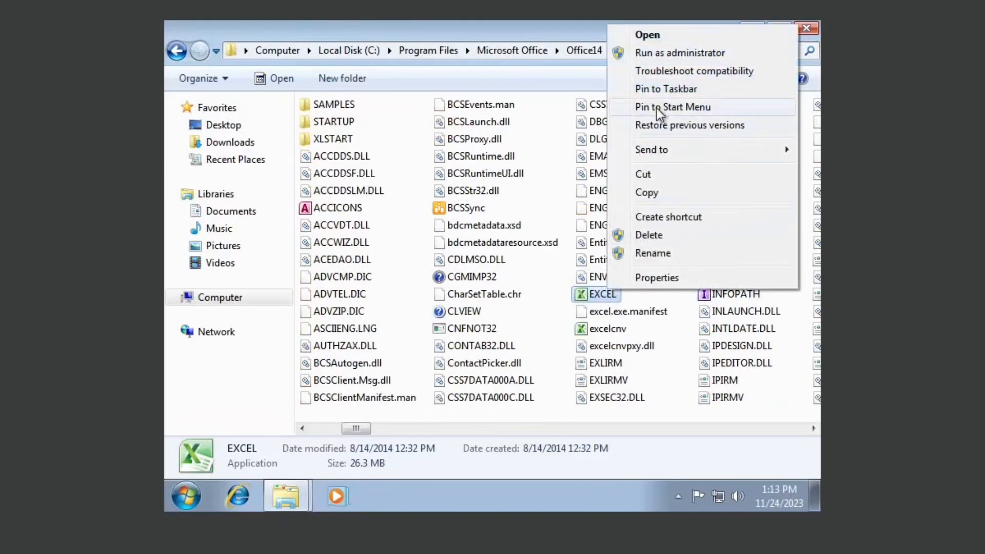
Step: Open the properties of the Startup folder from the Start menu's full program list
left_click(193, 495)
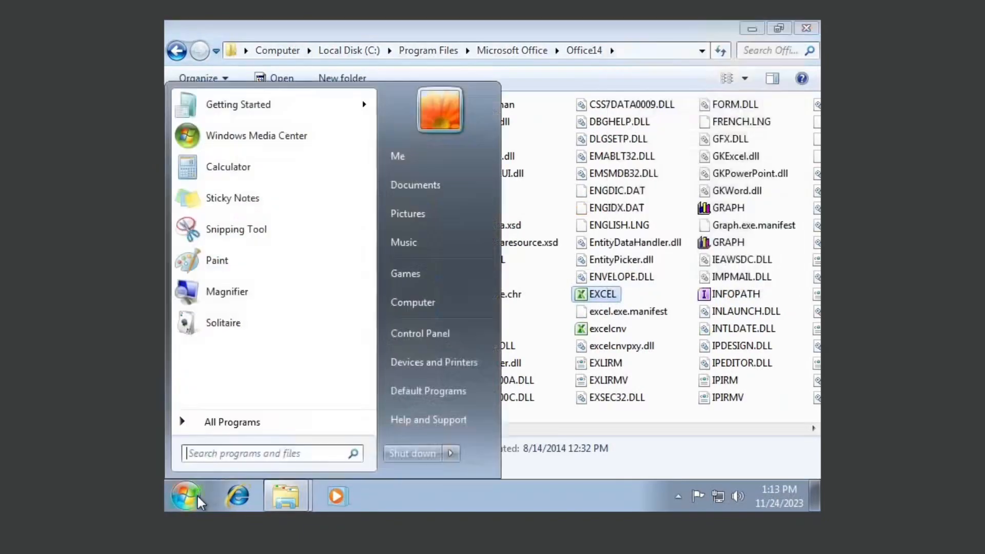
left_click(224, 424)
left_click(251, 317)
right_click(221, 317)
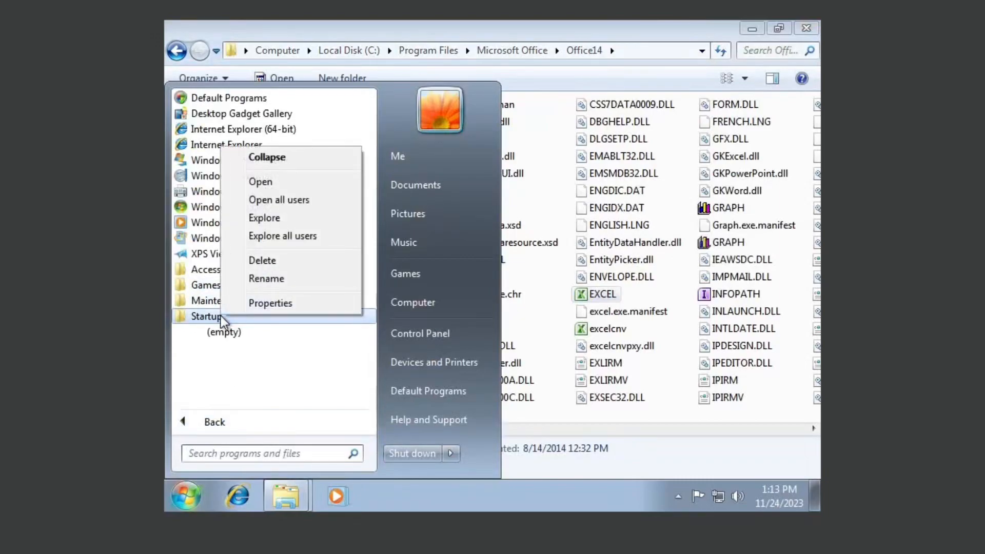
left_click(271, 303)
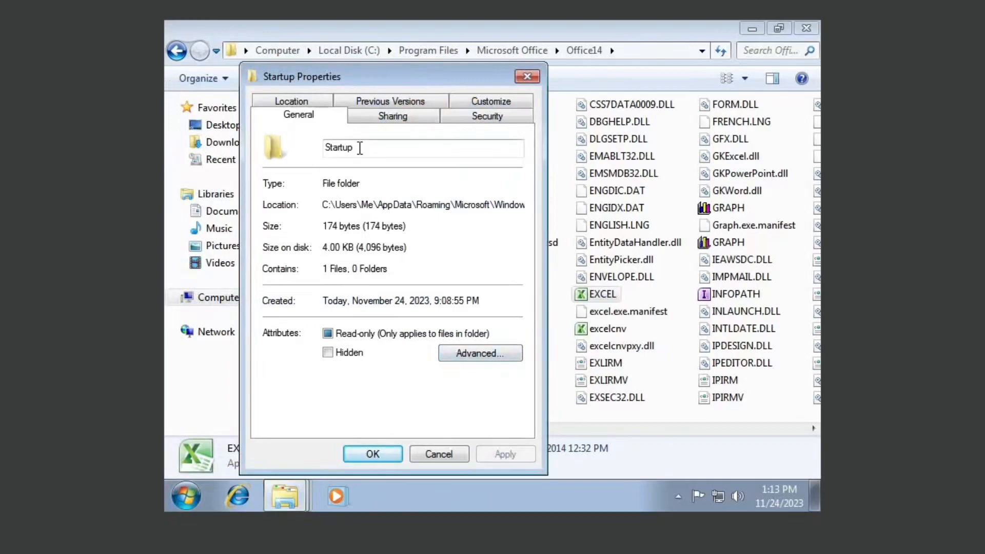
Step: Find the Startup folder's target location and reopen Programs from its parent Start Menu folder
left_click(305, 103)
left_click(402, 239)
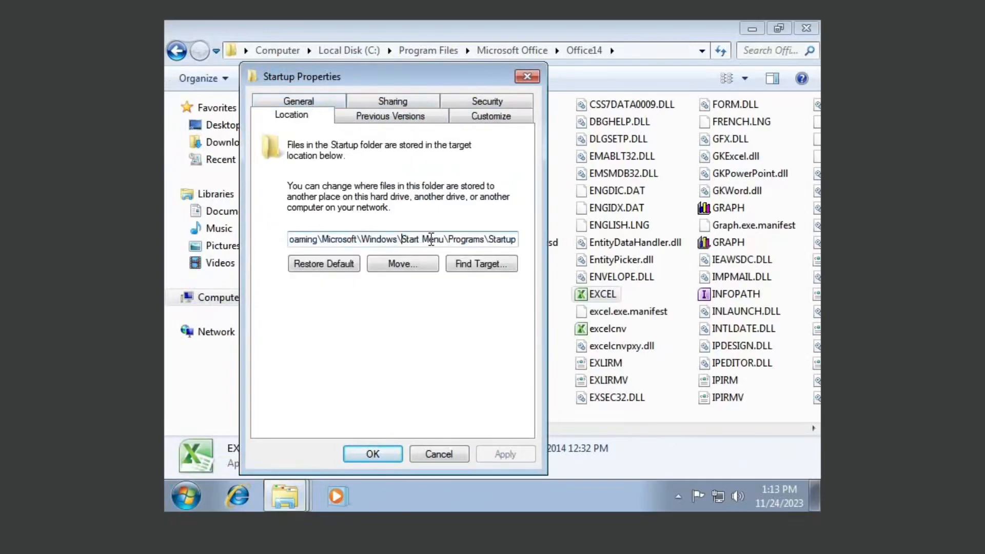
left_click_drag(445, 238, 271, 245)
left_click(452, 263)
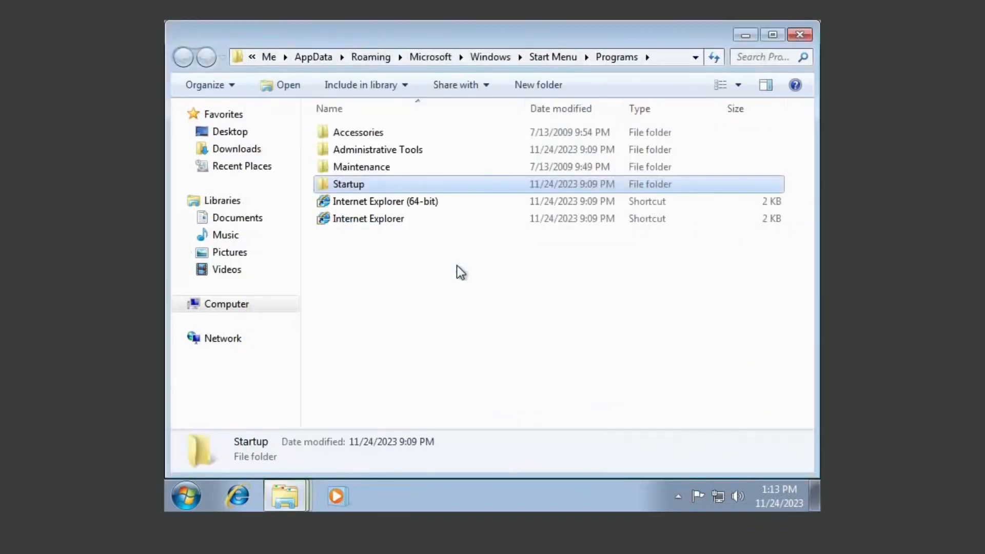
left_click(555, 58)
double_click(464, 134)
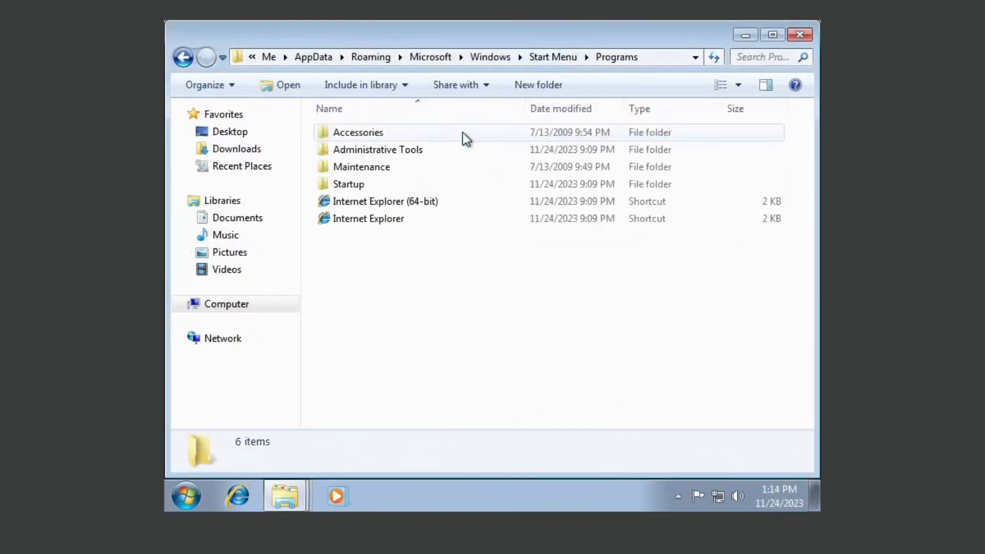
Step: Compare the Start menu's full program list with the contents of the Programs folder
left_click(185, 496)
left_click(279, 421)
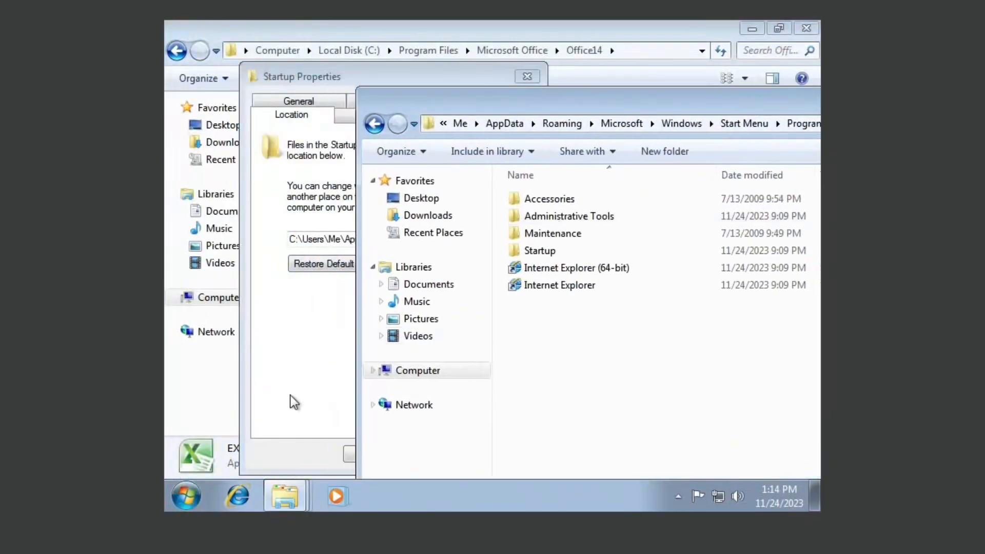
left_click(186, 495)
left_click(216, 421)
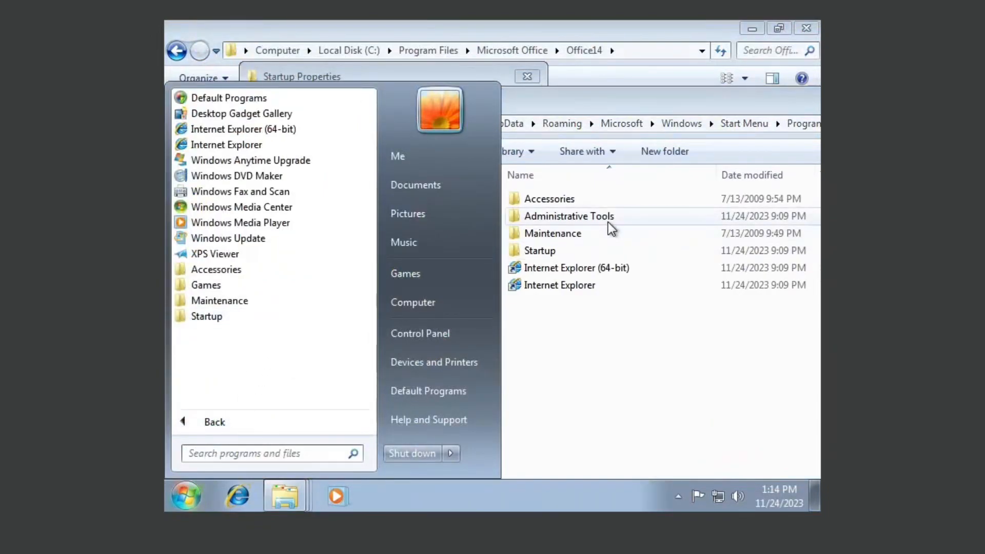
left_click(609, 186)
Step: Create a folder named Office 2010 in the Start Menu's Programs folder and open it
left_click_drag(604, 106, 359, 114)
right_click(317, 385)
mouse_move(402, 352)
left_click(547, 345)
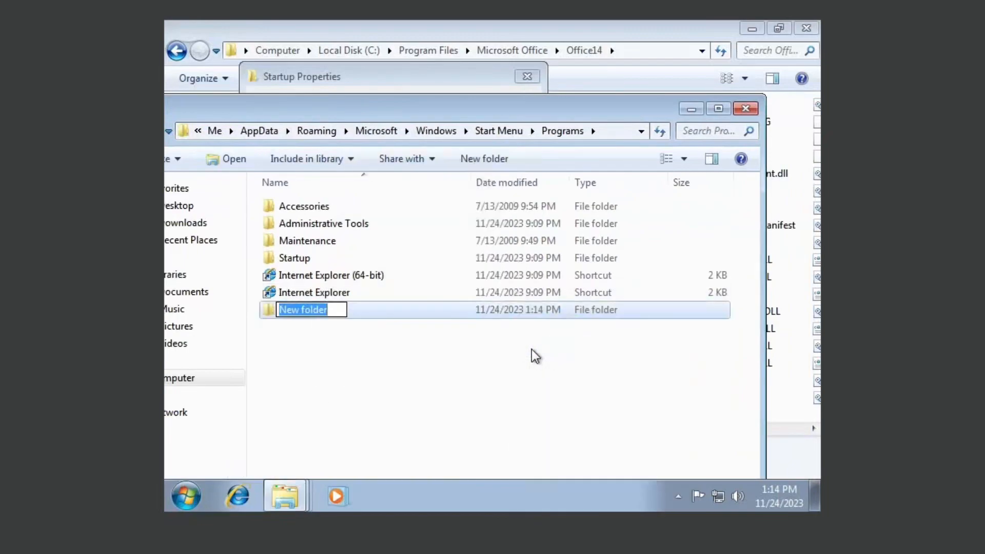
type("Office 2010")
key("Return")
key("Return")
Step: Arrange the Office 2010 and Office14 windows side by side
left_click(633, 33)
double_click(633, 33)
left_click(407, 117)
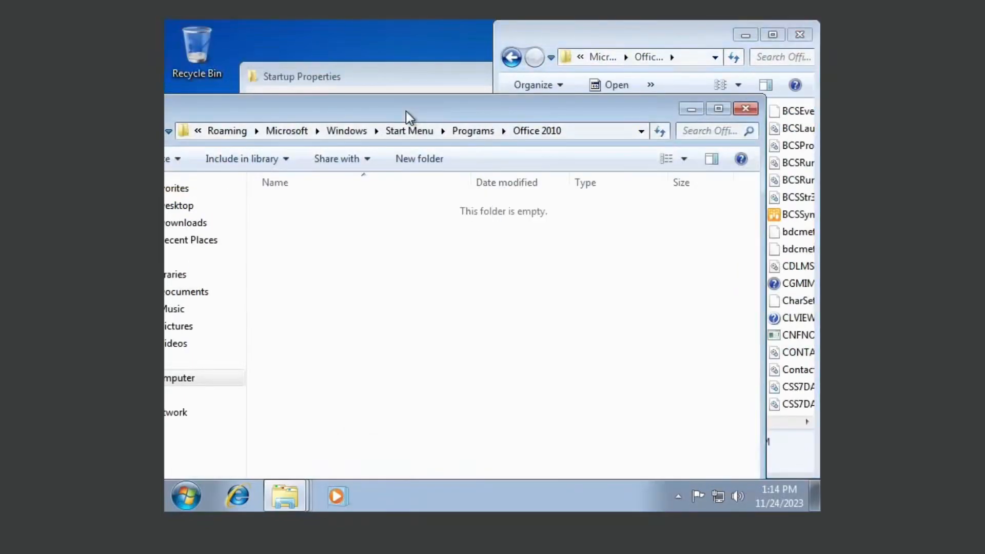
key("super+Left")
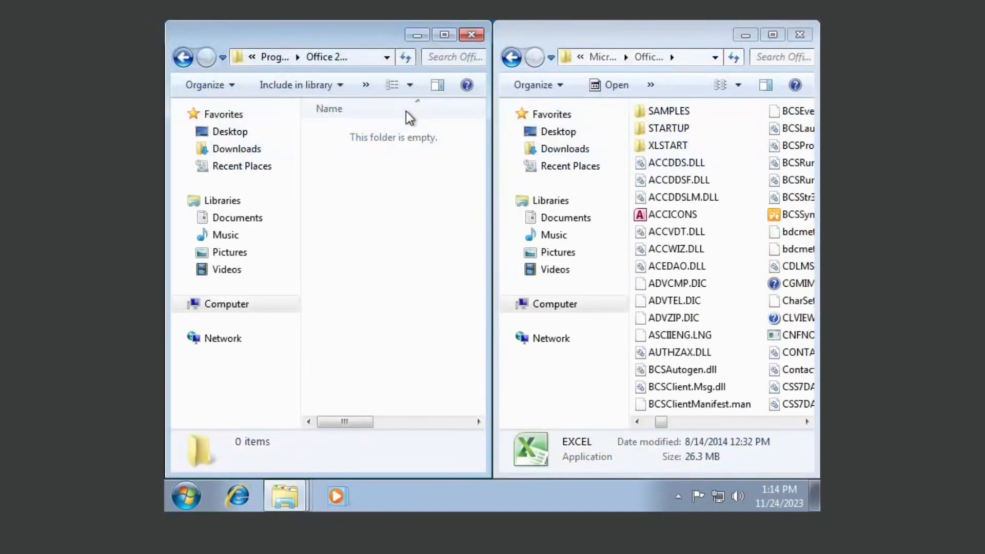
Step: Send a shortcut of the ACCICONS application to the desktop
left_click(653, 220)
right_click(654, 220)
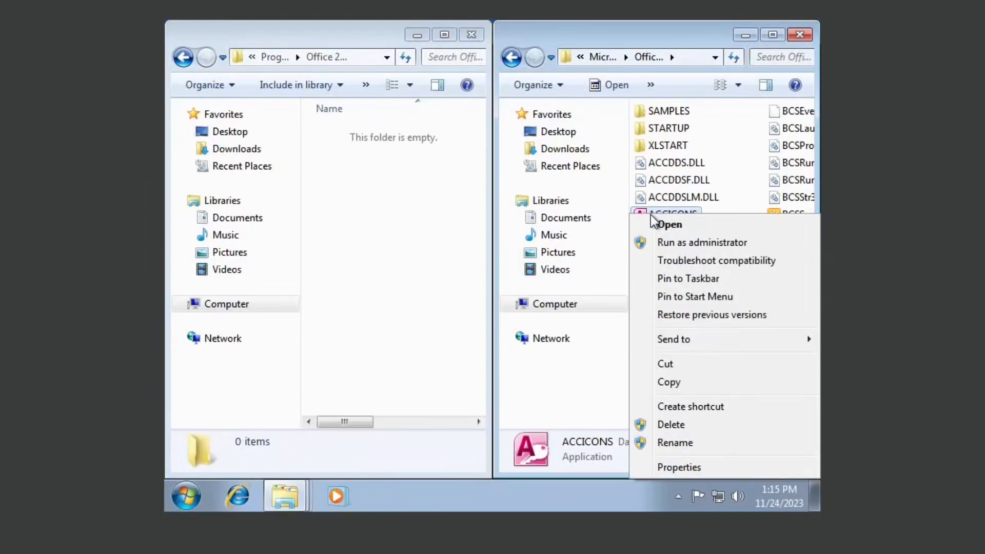
mouse_move(726, 343)
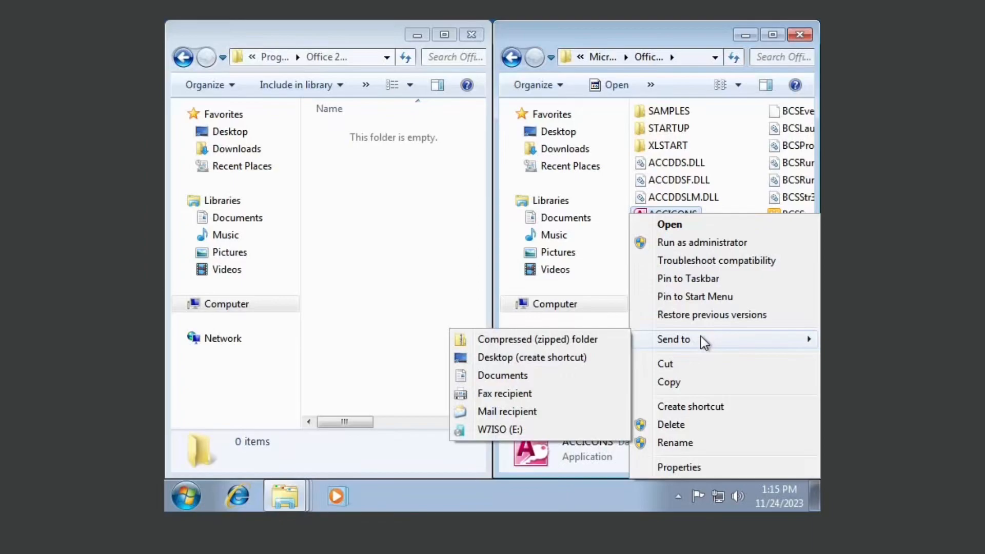
left_click(594, 355)
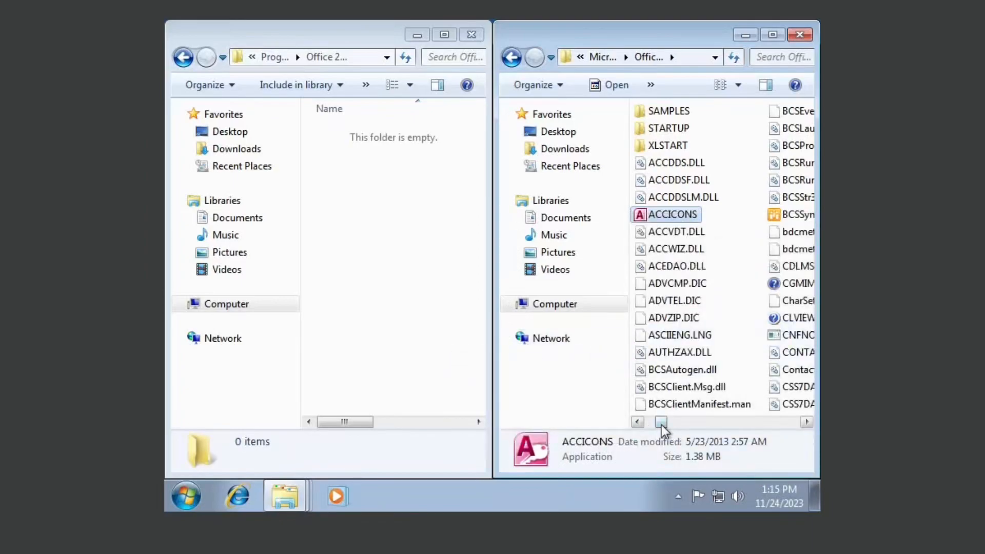
Step: Send a shortcut of the EXCEL application in the Office14 folder to the desktop
left_click_drag(661, 423, 684, 421)
right_click(639, 303)
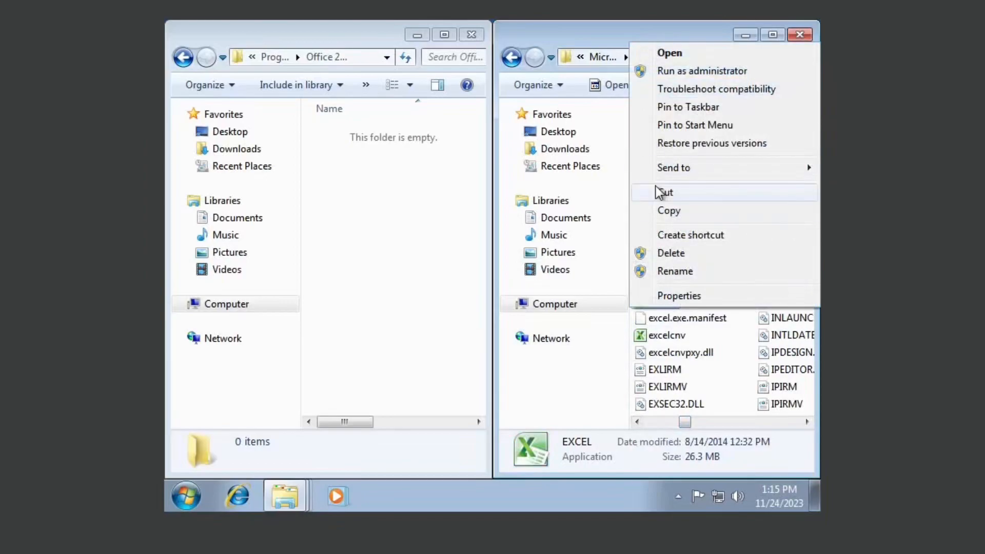
mouse_move(662, 169)
left_click(583, 187)
Step: Send a shortcut of the WINWORD application in the Office14 folder to the desktop
left_click_drag(686, 424, 776, 395)
left_click(679, 305)
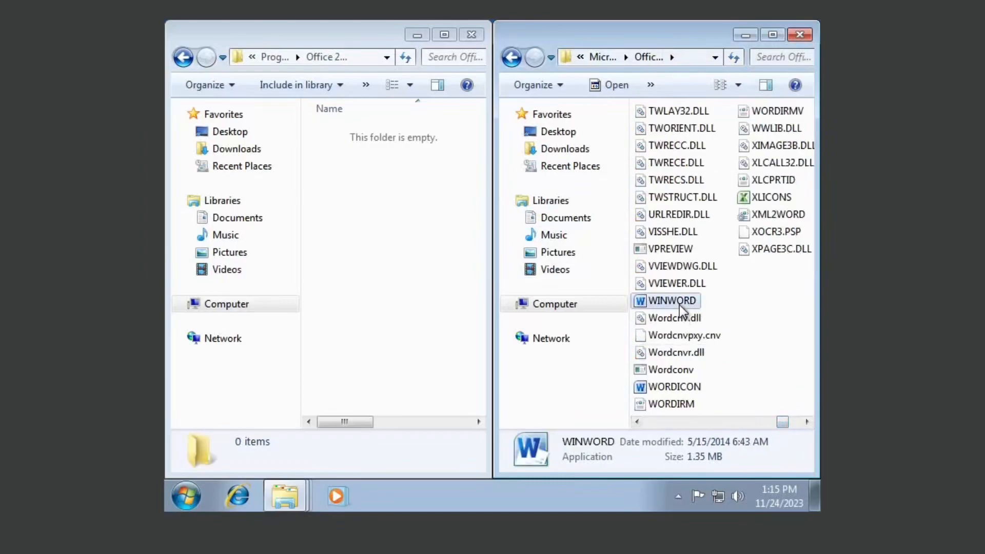
right_click(679, 305)
mouse_move(704, 167)
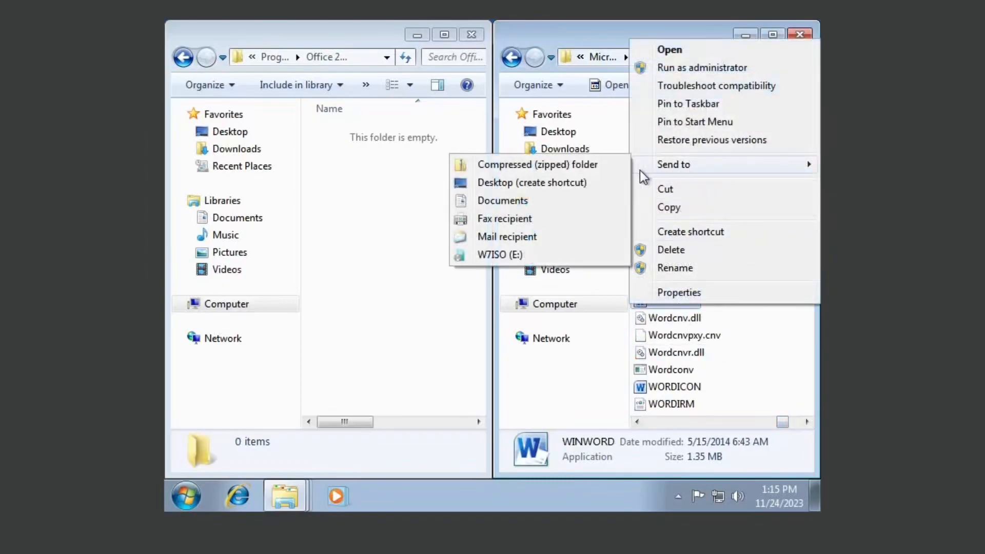
left_click(578, 183)
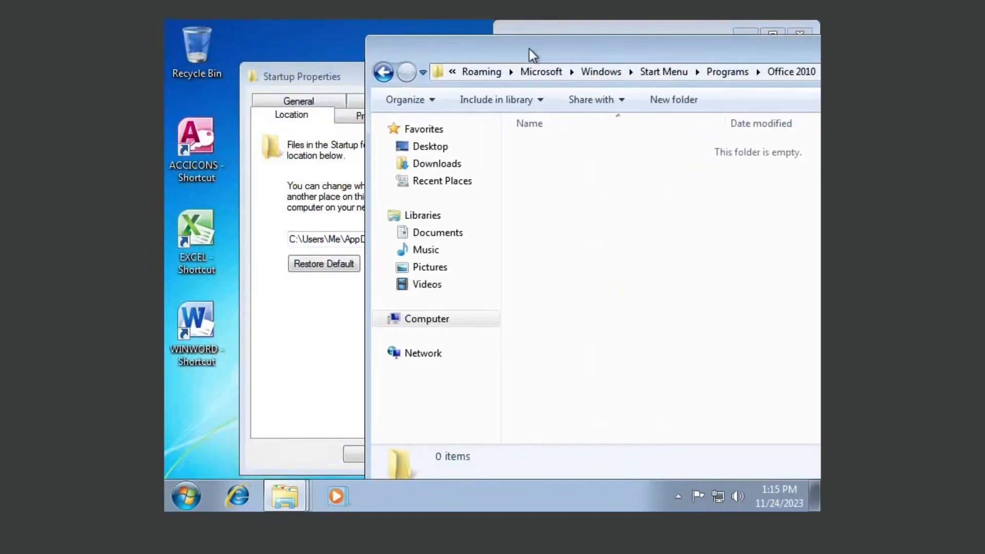
Step: Move the ACCICONS, EXCEL and WINWORD shortcuts from the desktop into the Office 2010 folder, and expand that folder in the Start menu
left_click_drag(198, 402, 590, 205)
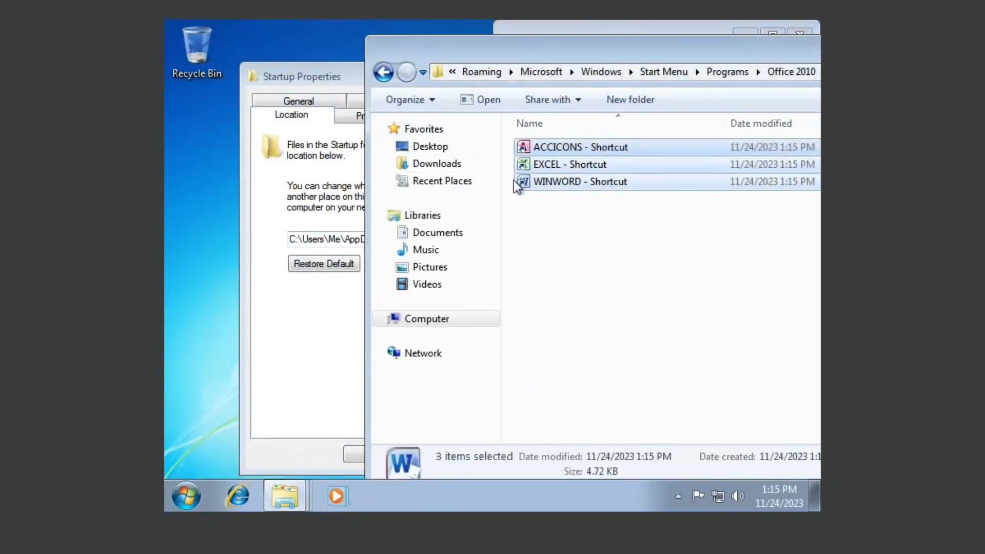
left_click(186, 496)
left_click(241, 432)
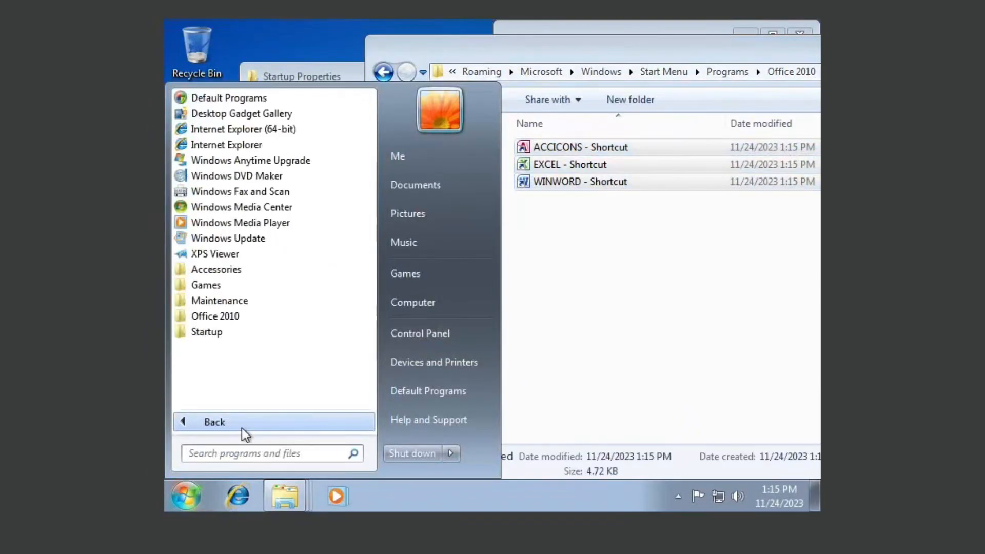
left_click(243, 322)
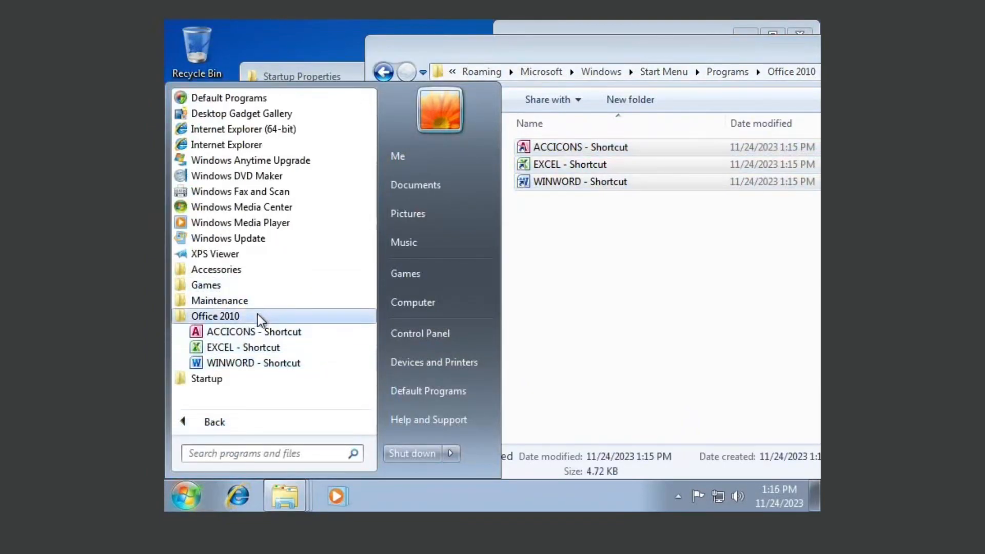
Step: Try to start Word from its Start menu shortcut and directly from WINWORD in the Office14 folder
left_click(266, 363)
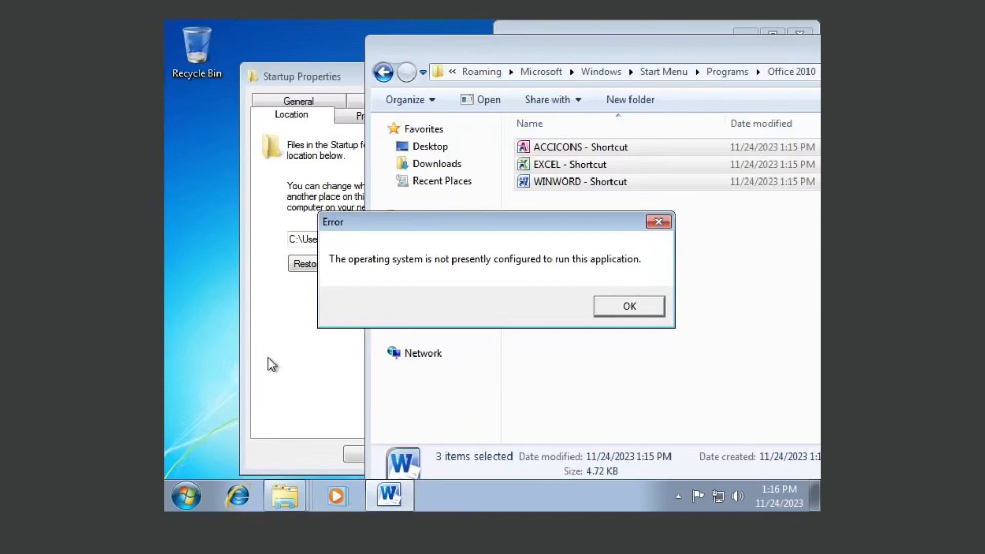
left_click(630, 306)
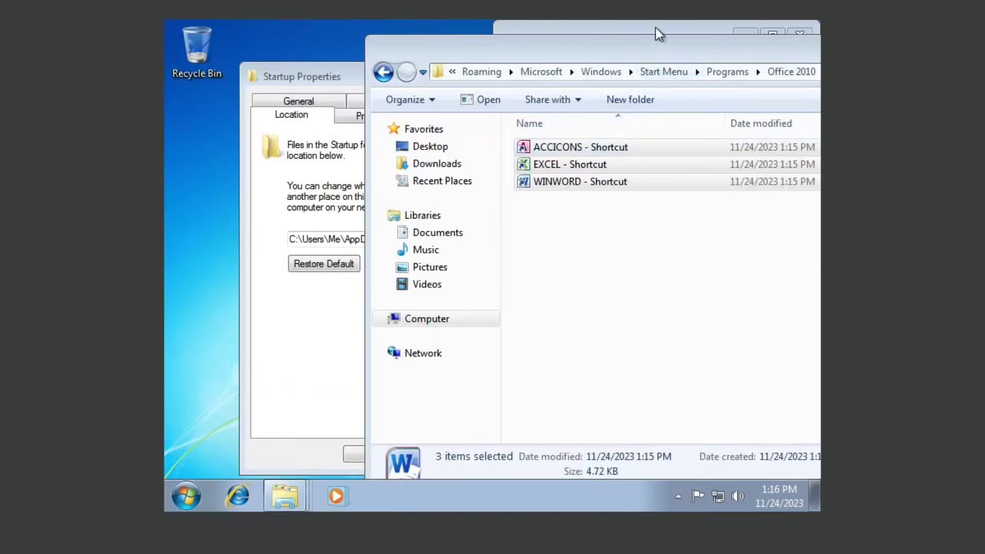
left_click(610, 27)
double_click(666, 301)
left_click(650, 306)
Step: Try to start Excel directly from the EXCEL application in the Office14 folder
scroll(692, 297, "up", 6)
scroll(691, 298, "up", 5)
scroll(692, 298, "down", 5)
double_click(677, 303)
left_click(650, 307)
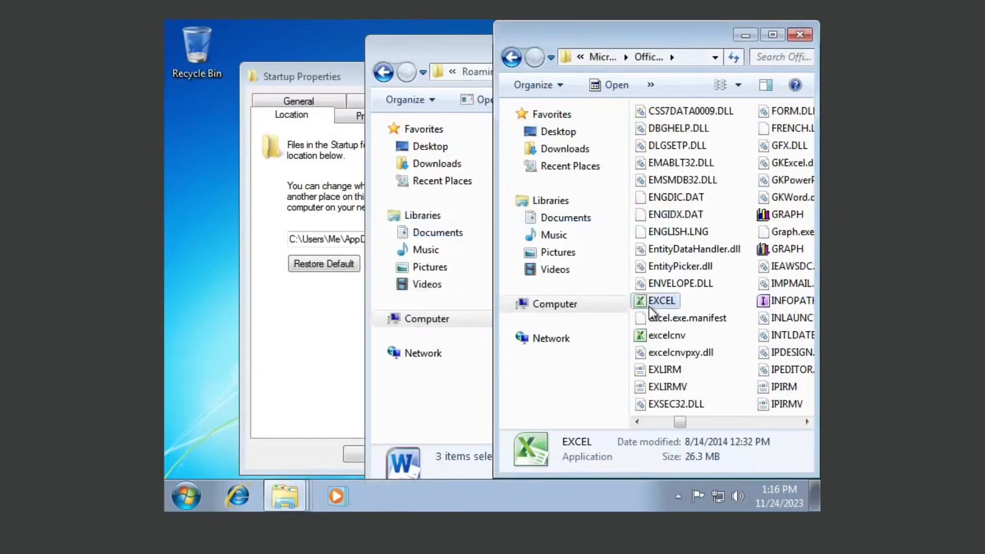
Step: Go back to the old program files, open the Mozilla Firefox folder, and test-run the firefox application before closing it
left_click(511, 57)
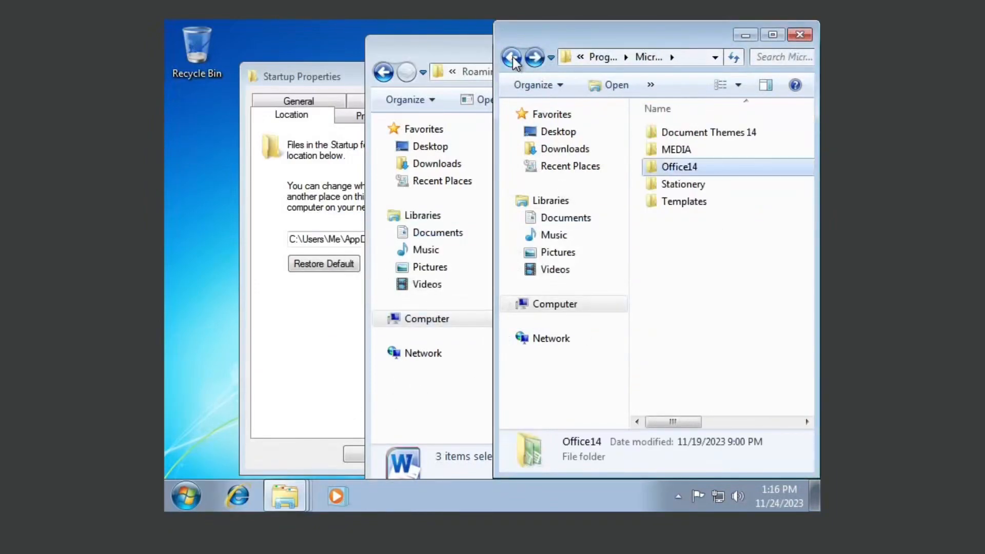
left_click(601, 57)
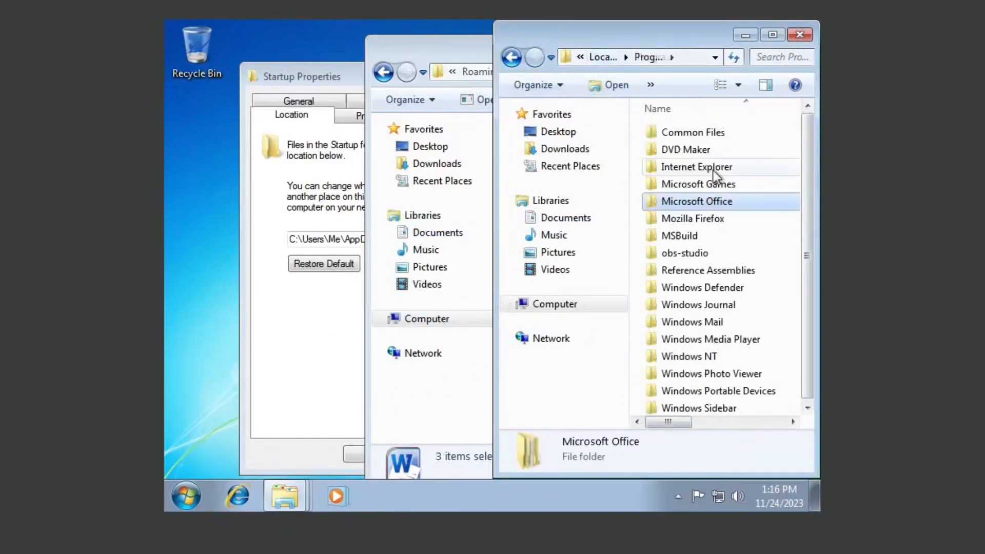
double_click(709, 223)
scroll(709, 223, "down", 12)
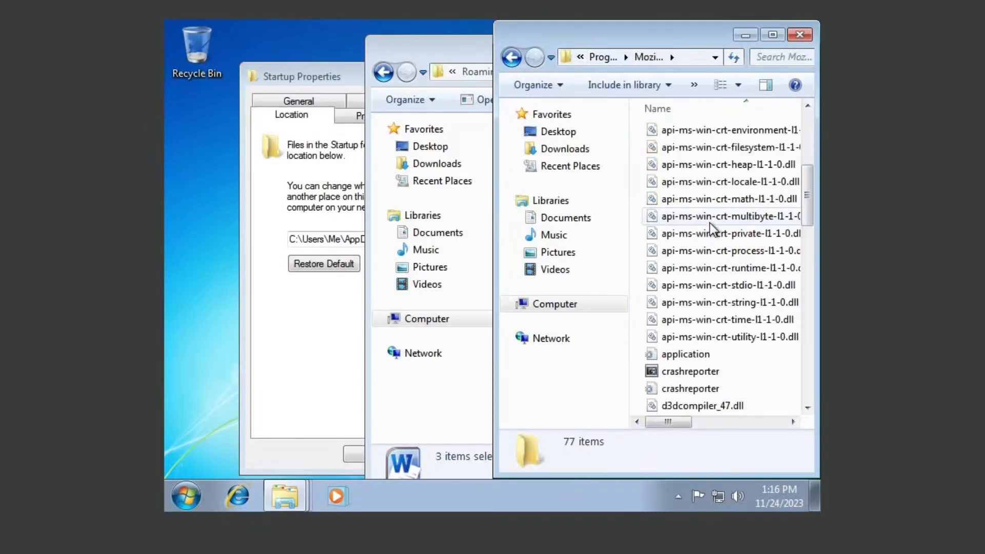
scroll(693, 145, "up", 1)
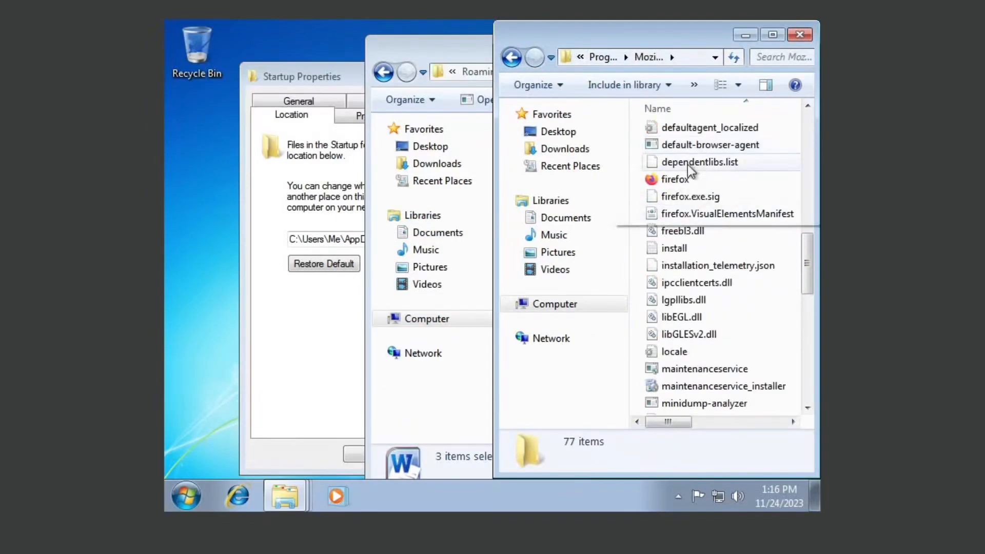
double_click(685, 179)
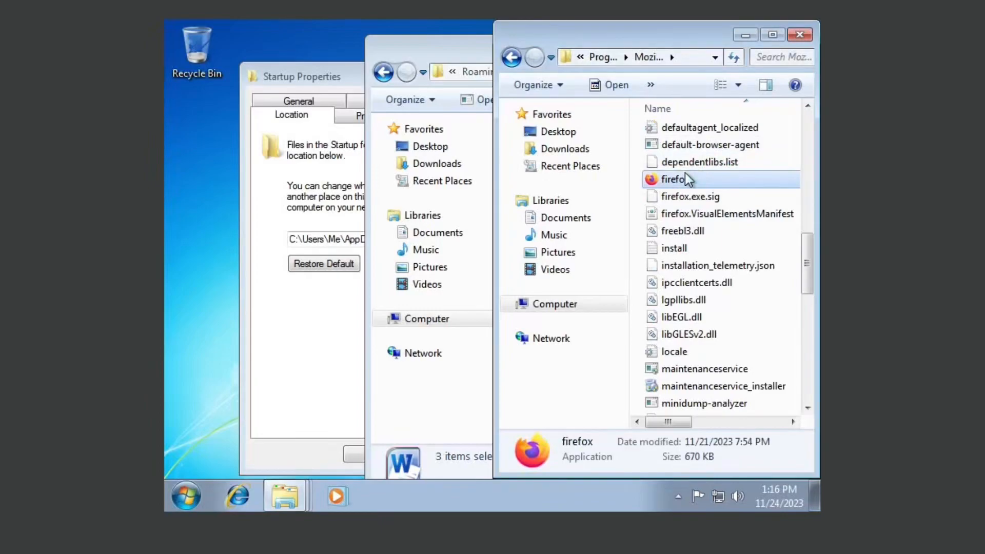
left_click(807, 28)
Step: Pin the firefox application to the Start menu and open the Start menu to check it
right_click(684, 177)
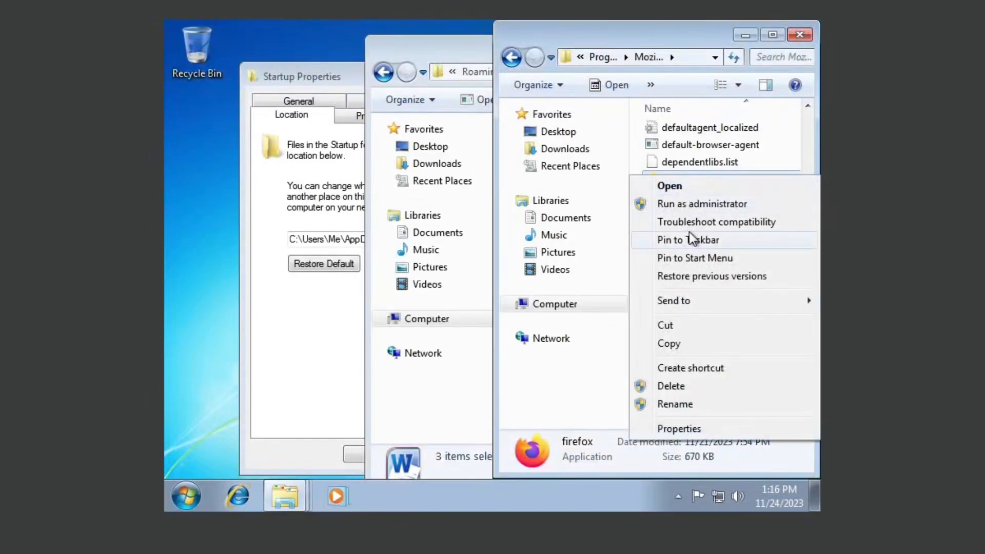
left_click(688, 261)
left_click(177, 493)
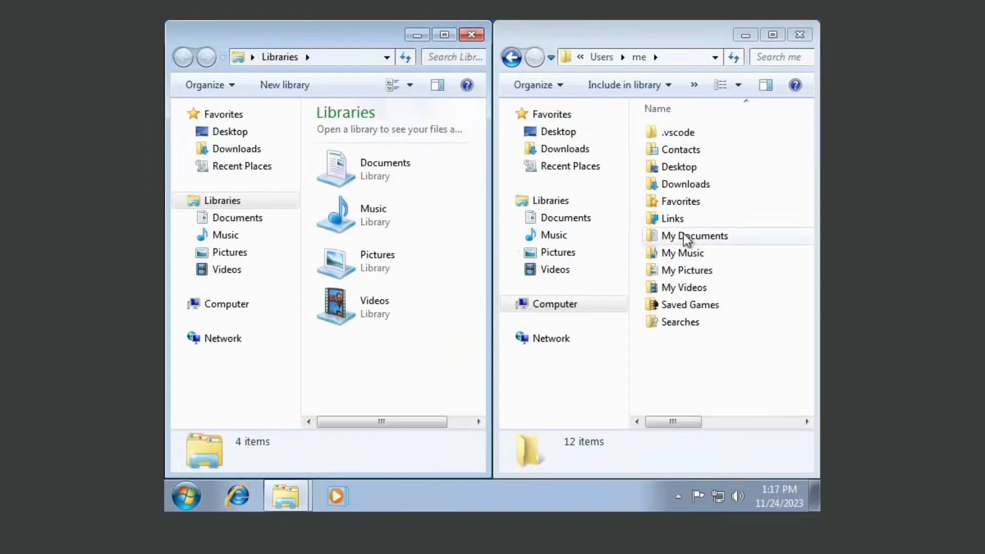
Step: Open the old user profile's My Pictures folder and show its files in Details view
double_click(682, 271)
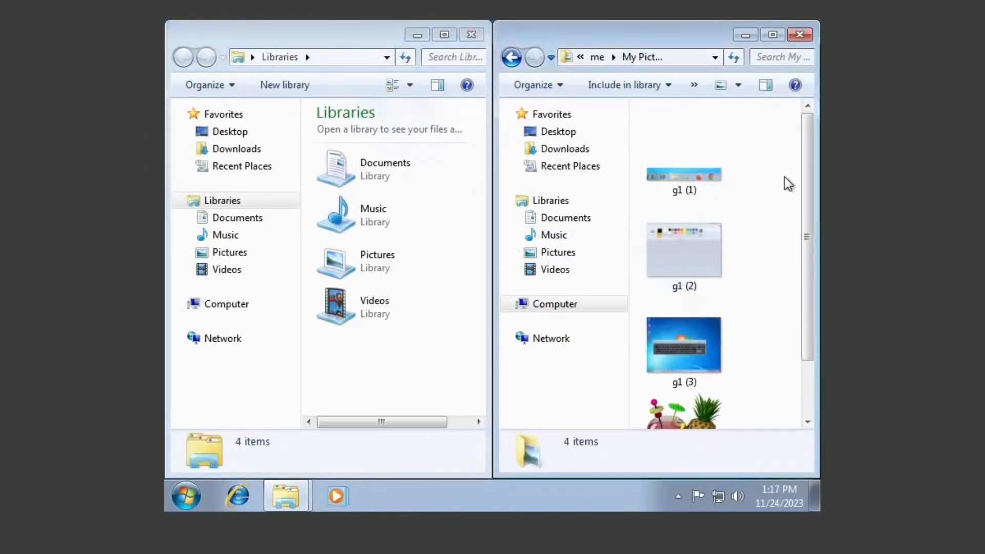
left_click(737, 85)
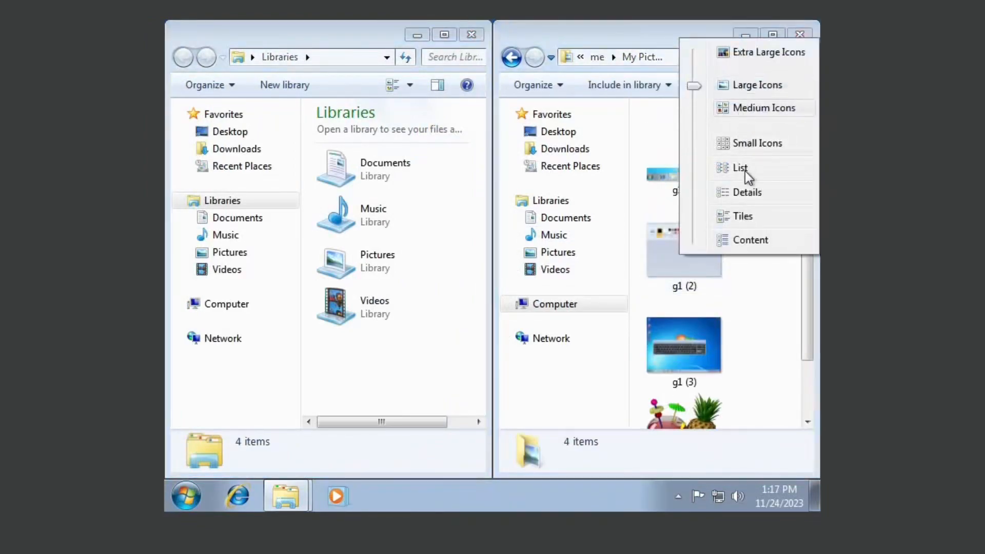
left_click(749, 193)
Step: Move all four files from the old My Pictures folder into the Pictures library and return to the old user folder
left_click_drag(721, 319, 641, 33)
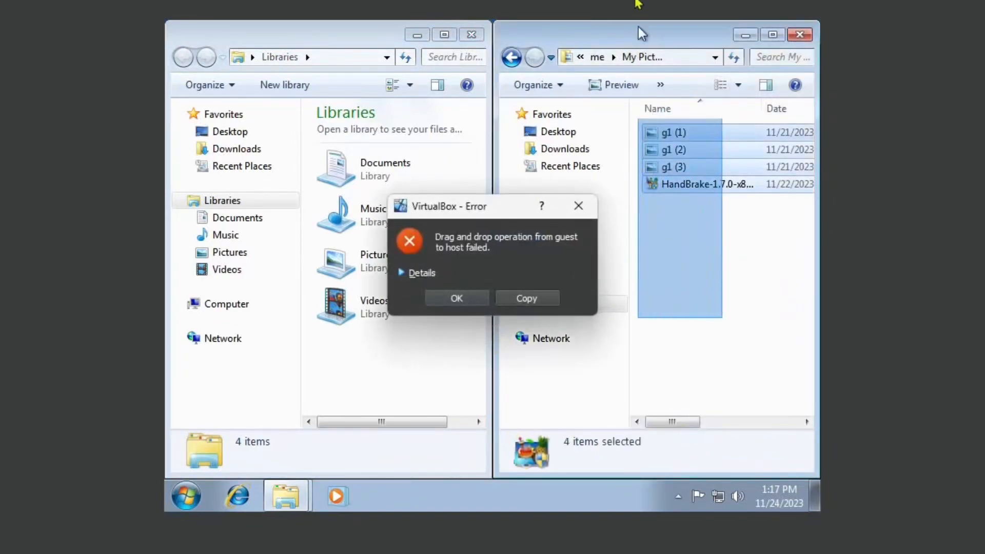
left_click(459, 298)
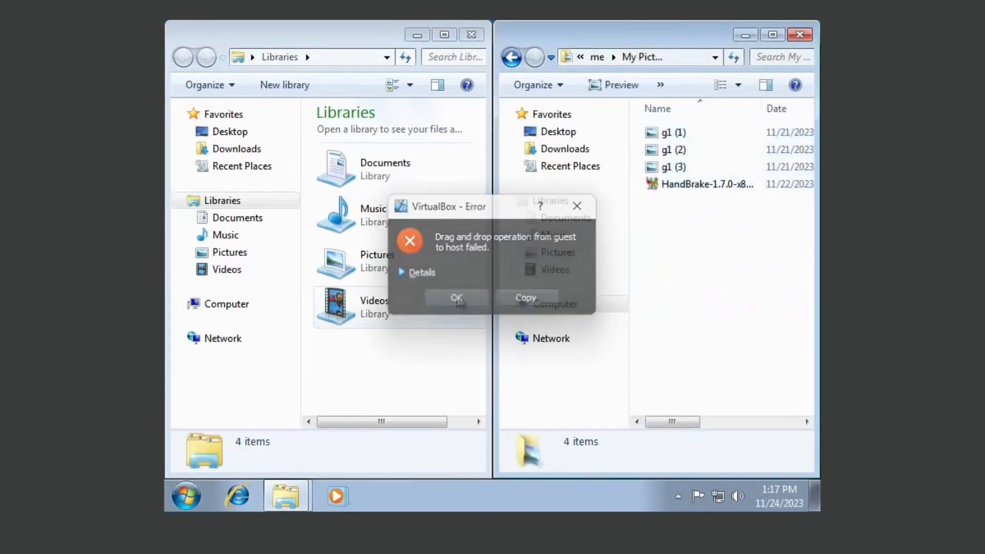
left_click(234, 252)
left_click_drag(669, 250, 409, 336)
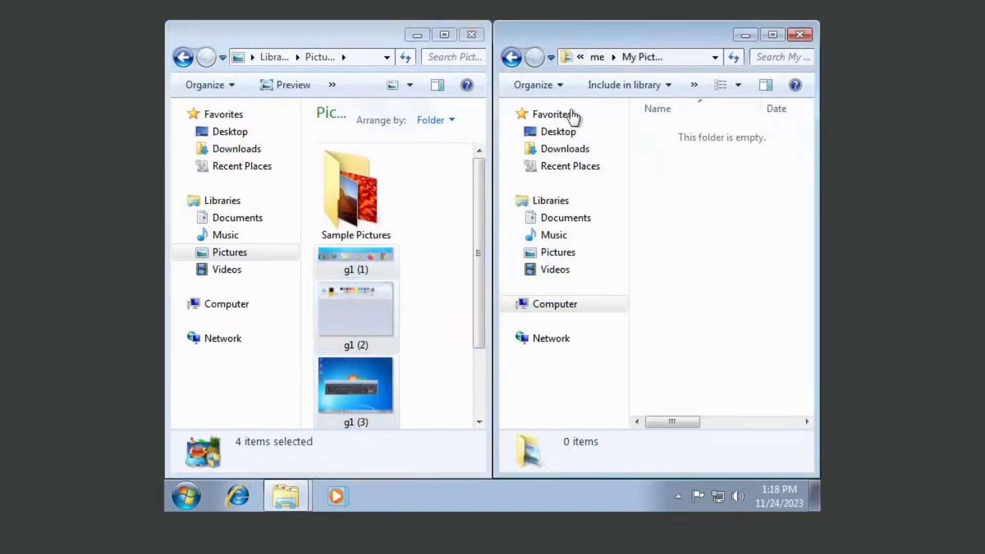
left_click(512, 56)
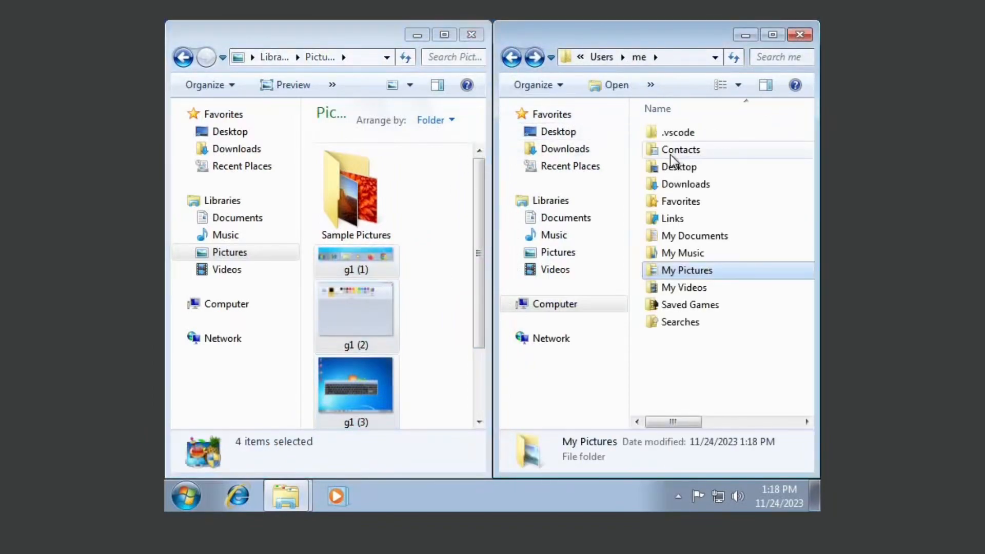